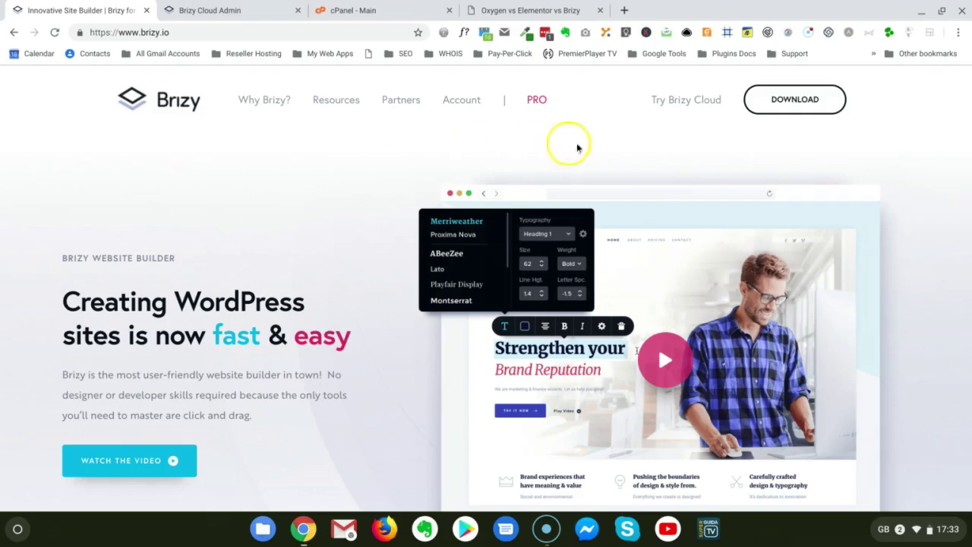
{"action": "left_click", "coordinate": [260, 267]}
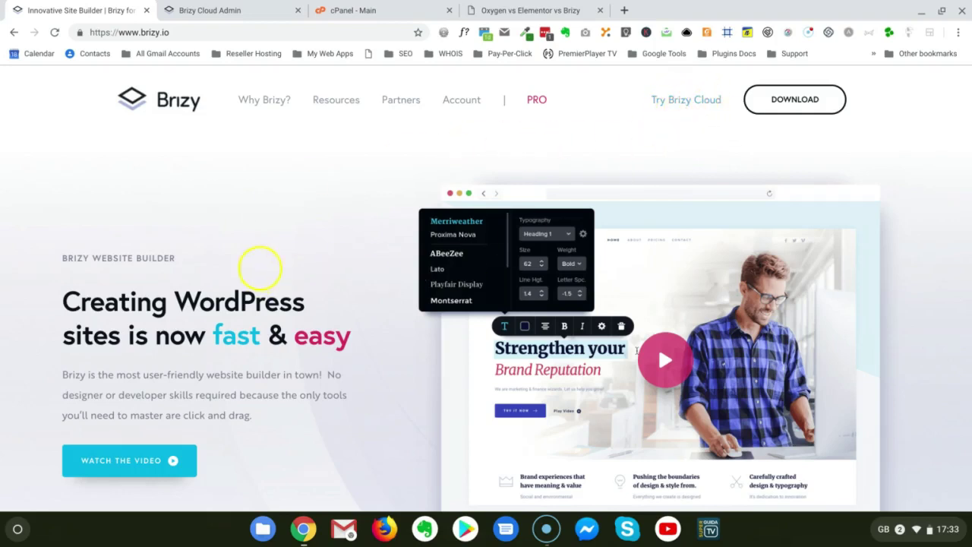
{"action": "left_click", "coordinate": [201, 11]}
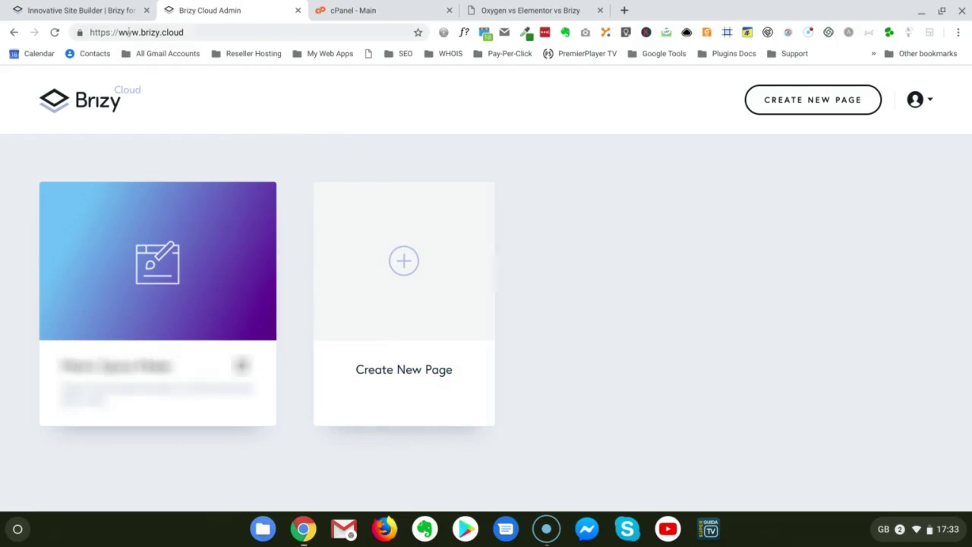
{"action": "left_click", "coordinate": [107, 9]}
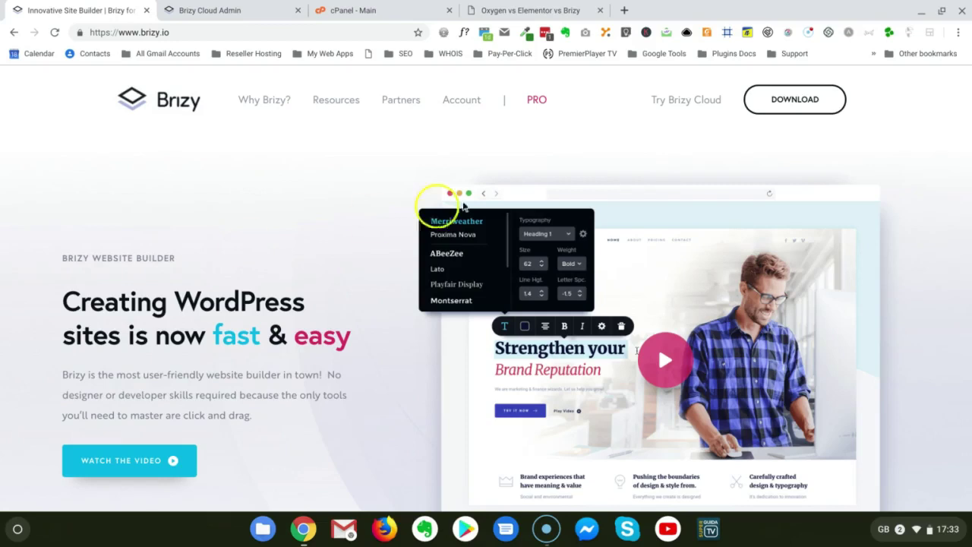
Open the Brizy PRO pricing page and review what the Personal, Studio and Lifetime plans include
{"action": "left_click", "coordinate": [538, 106]}
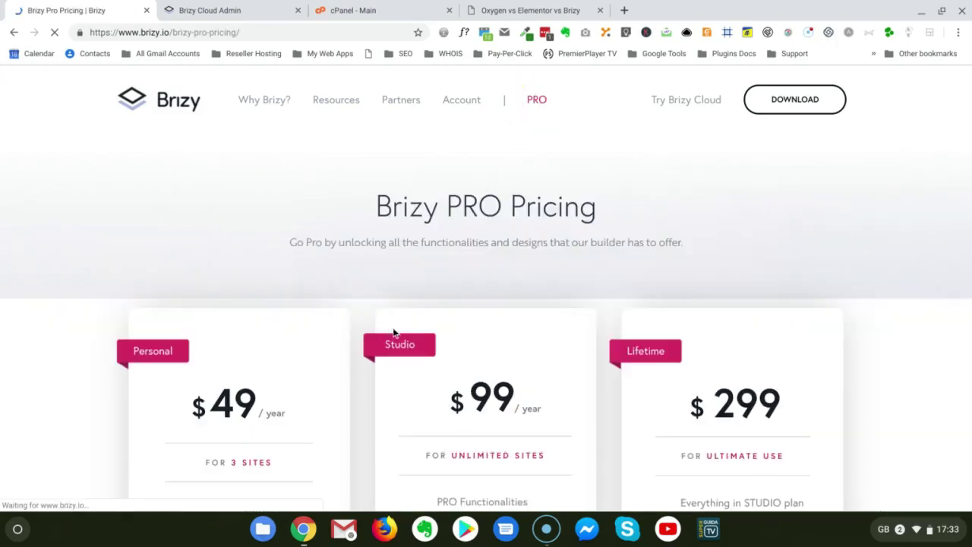
{"action": "scroll", "coordinate": [375, 397], "scroll_direction": "down", "scroll_amount": 1}
{"action": "scroll", "coordinate": [395, 386], "scroll_direction": "down", "scroll_amount": 3}
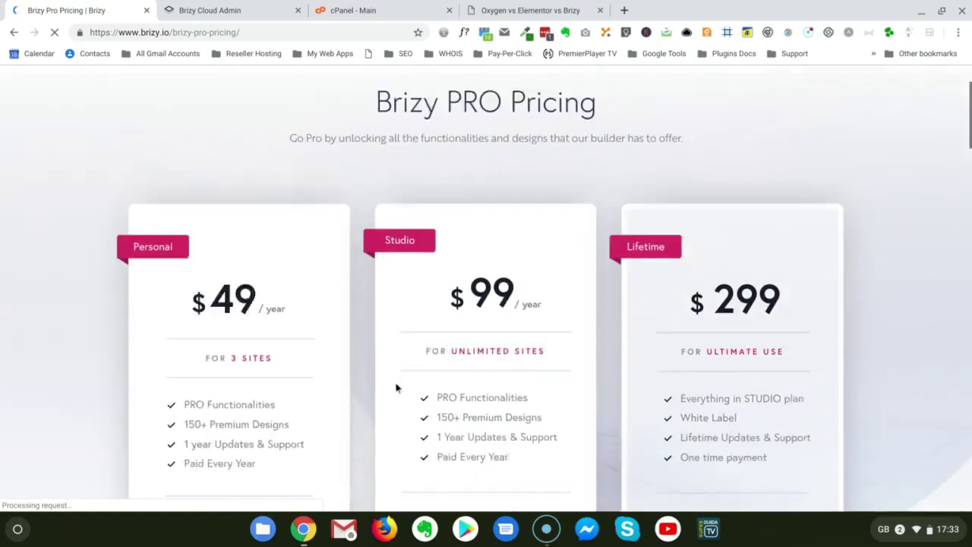
{"action": "scroll", "coordinate": [312, 441], "scroll_direction": "down", "scroll_amount": 1}
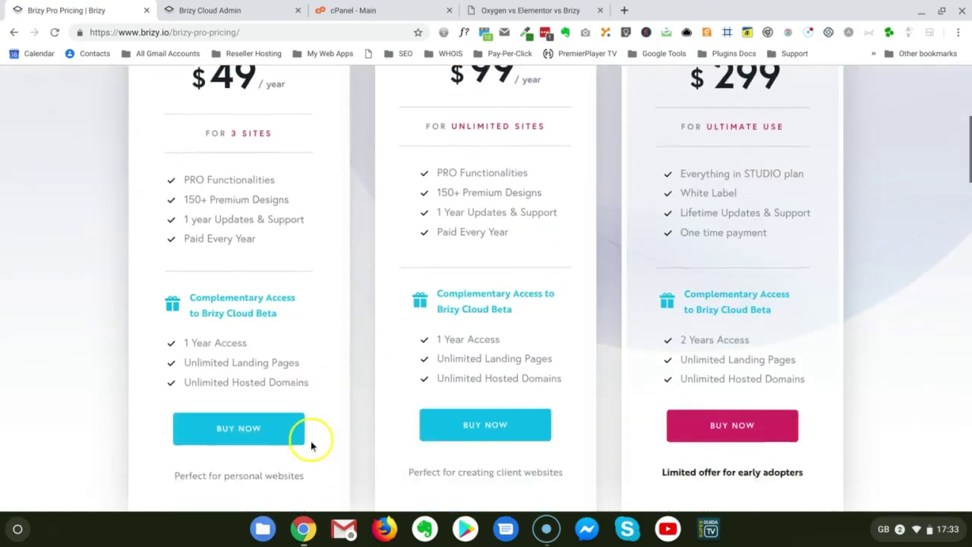
{"action": "scroll", "coordinate": [262, 327], "scroll_direction": "up", "scroll_amount": 1}
{"action": "scroll", "coordinate": [269, 335], "scroll_direction": "up", "scroll_amount": 2}
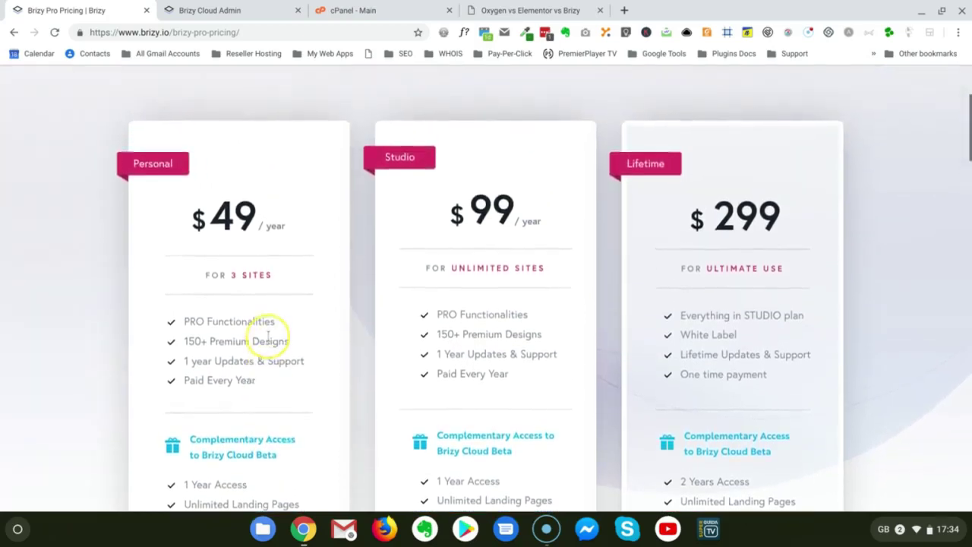
{"action": "scroll", "coordinate": [312, 334], "scroll_direction": "down", "scroll_amount": 1}
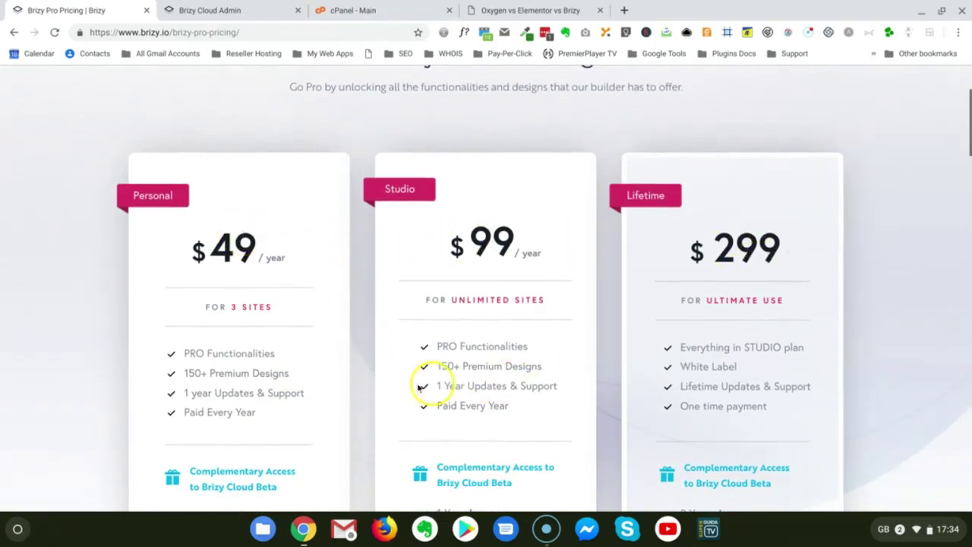
{"action": "scroll", "coordinate": [243, 382], "scroll_direction": "down", "scroll_amount": 2}
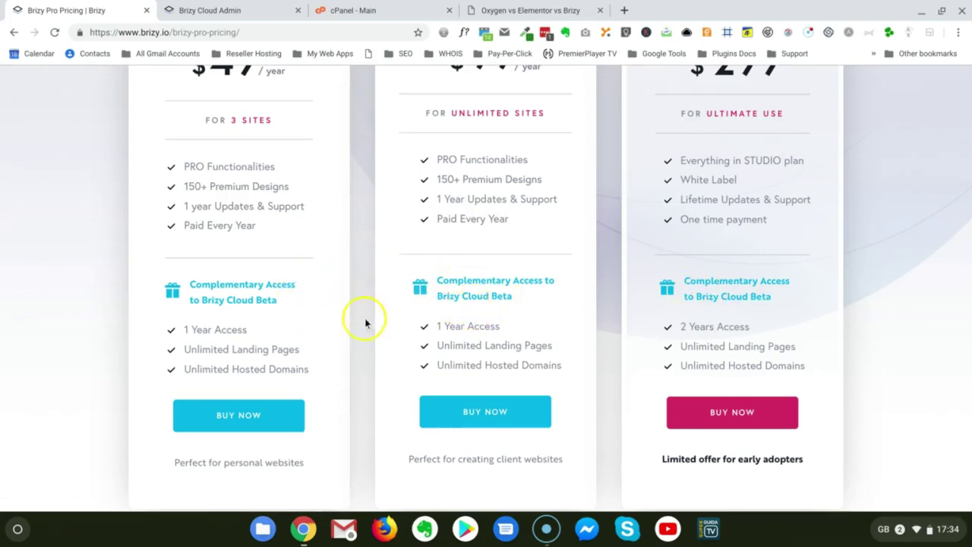
Review the publishing options of the existing page in the Brizy Cloud dashboard, and close them without choosing one
{"action": "left_click", "coordinate": [231, 12]}
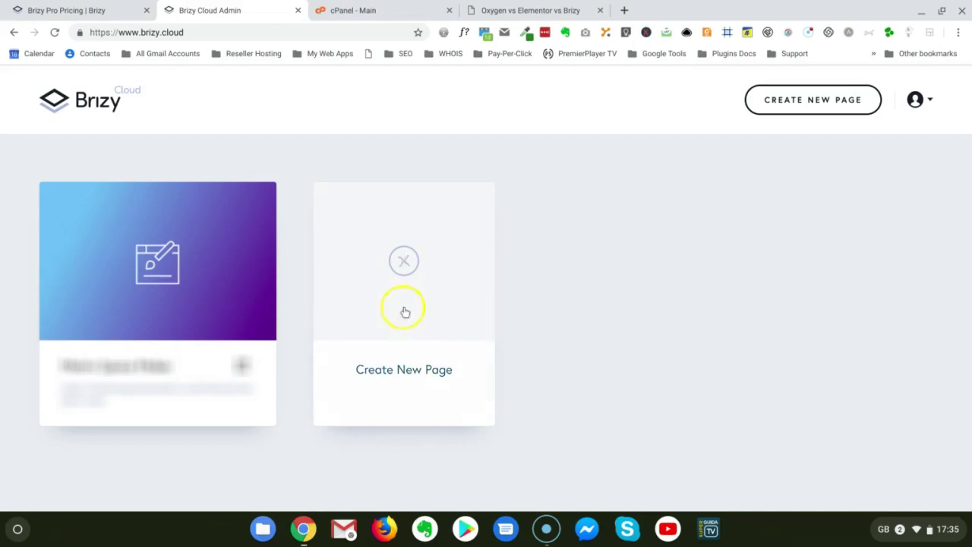
{"action": "left_click", "coordinate": [256, 199]}
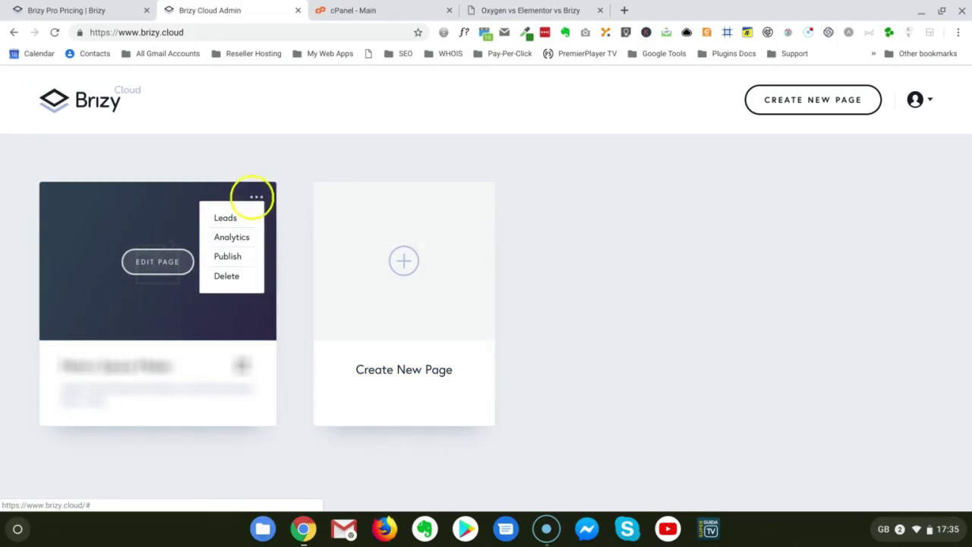
{"action": "left_click", "coordinate": [229, 258]}
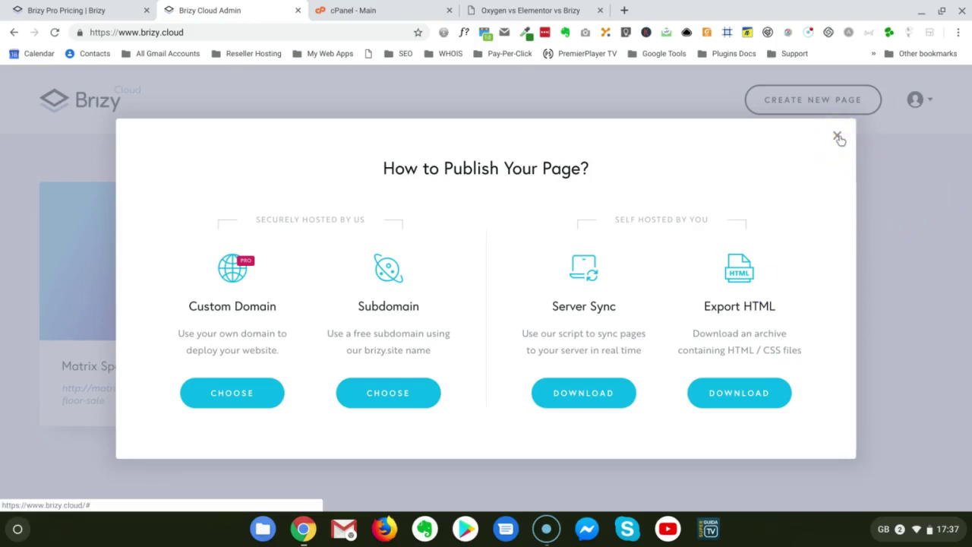
{"action": "left_click", "coordinate": [839, 139]}
{"action": "left_click", "coordinate": [501, 314]}
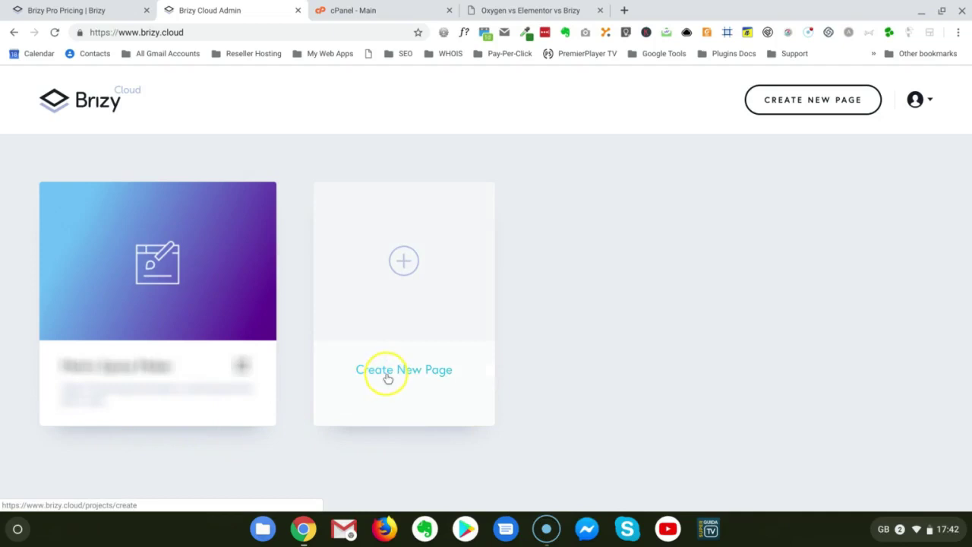
Create a new page in the dashboard and name it "Landing Page"
{"action": "left_click", "coordinate": [387, 375]}
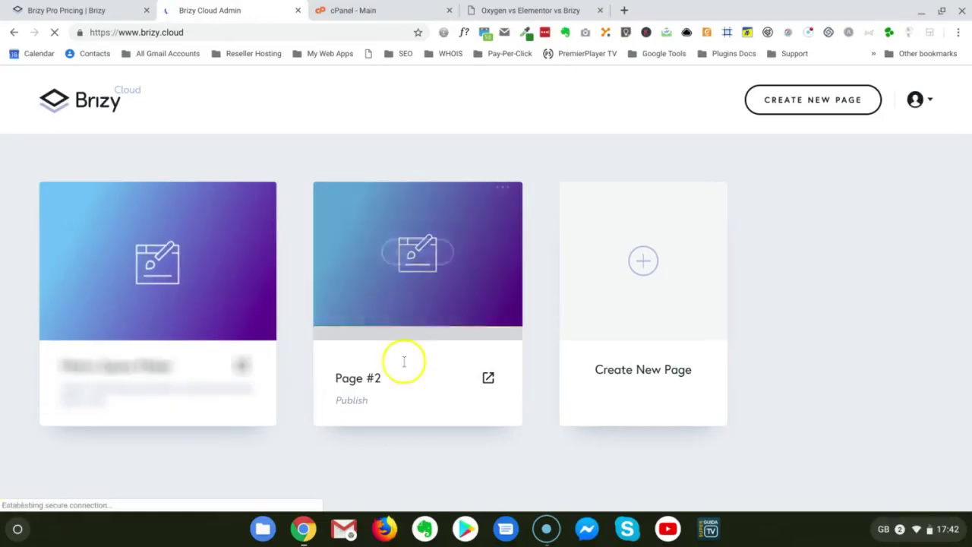
{"action": "left_click", "coordinate": [394, 378]}
{"action": "left_click_drag", "start_coordinate": [394, 378], "coordinate": [293, 382]}
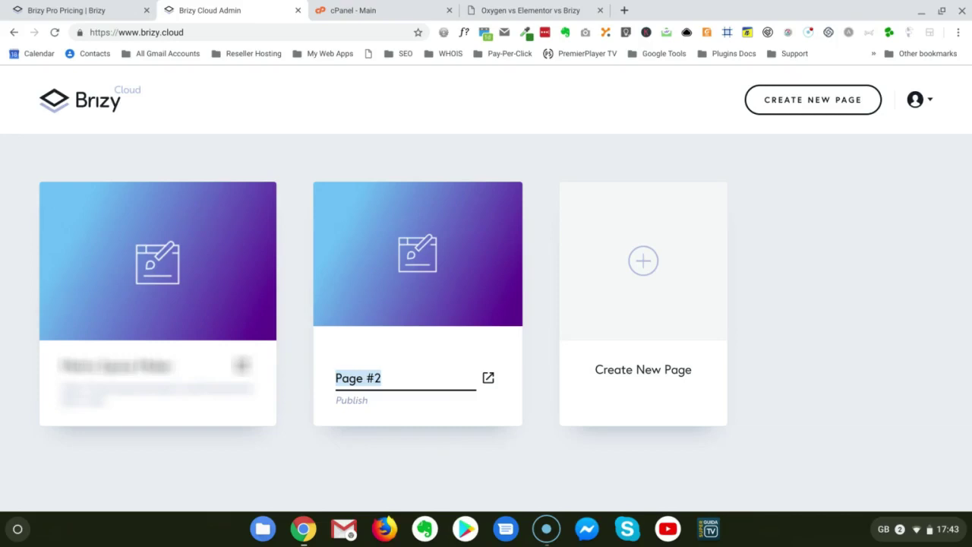
{"action": "type", "text": "L"}
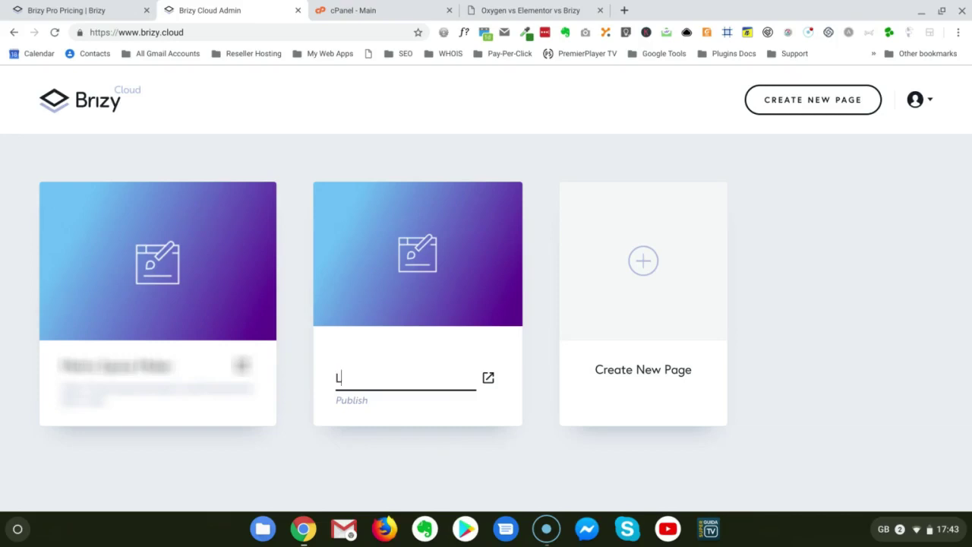
{"action": "type", "text": "anding Page"}
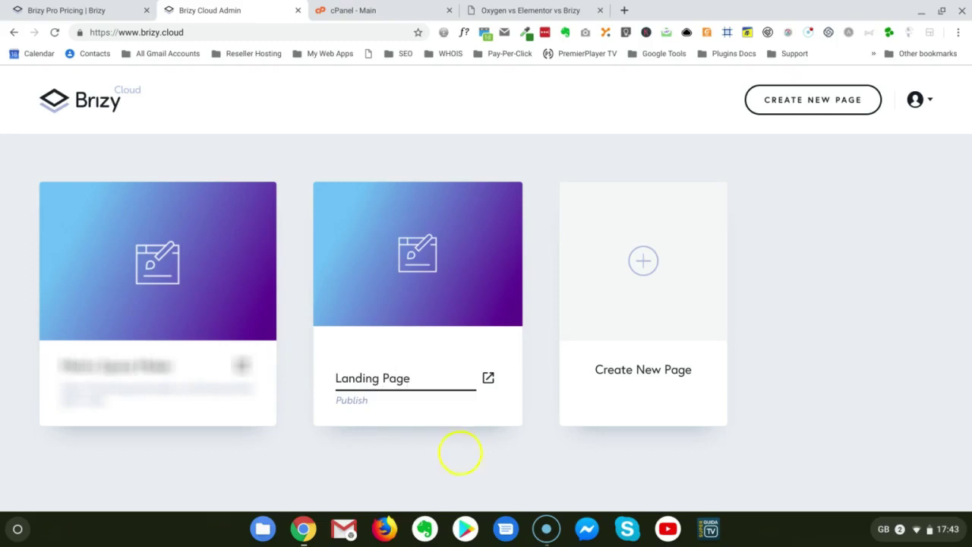
Open Landing Page for editing and bring up the library of ready-made layouts
{"action": "mouse_move", "coordinate": [474, 396]}
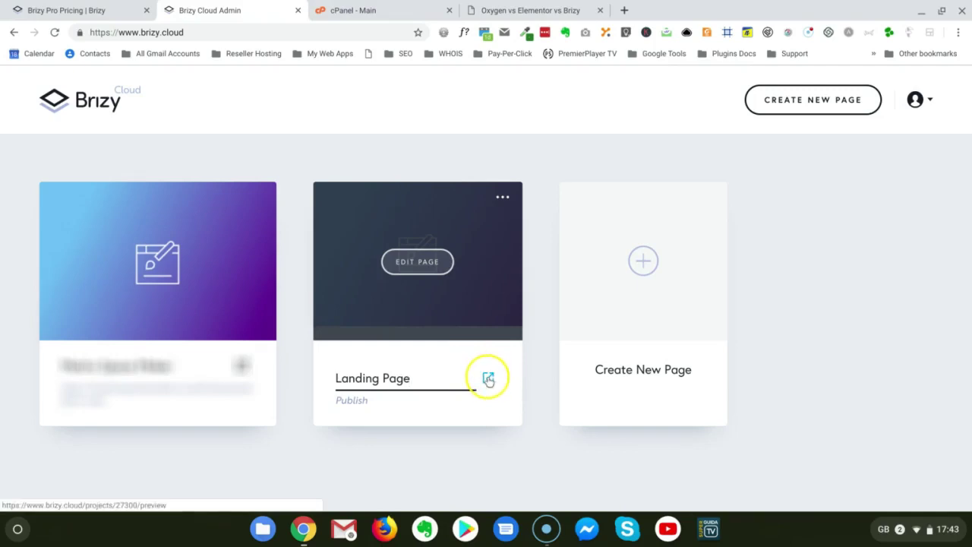
{"action": "left_click", "coordinate": [419, 270]}
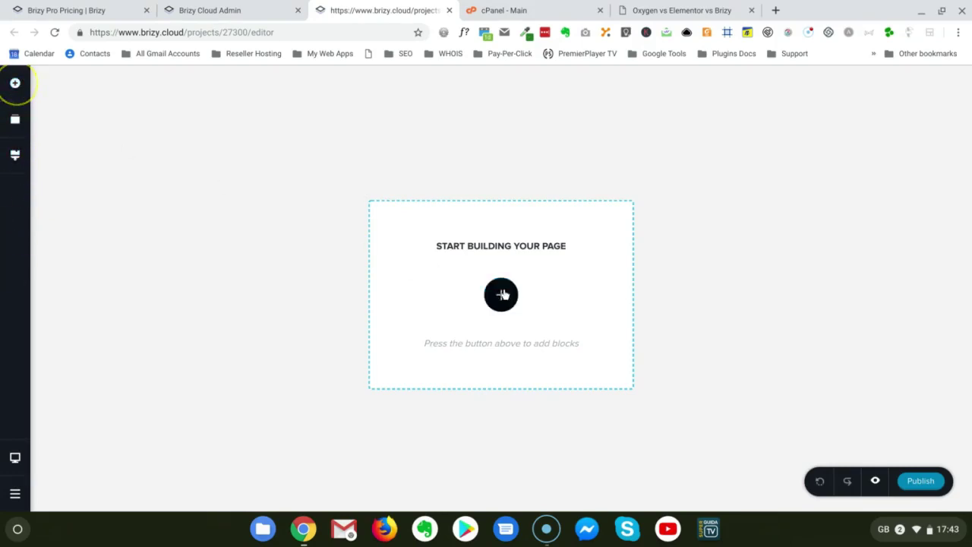
{"action": "left_click", "coordinate": [15, 83]}
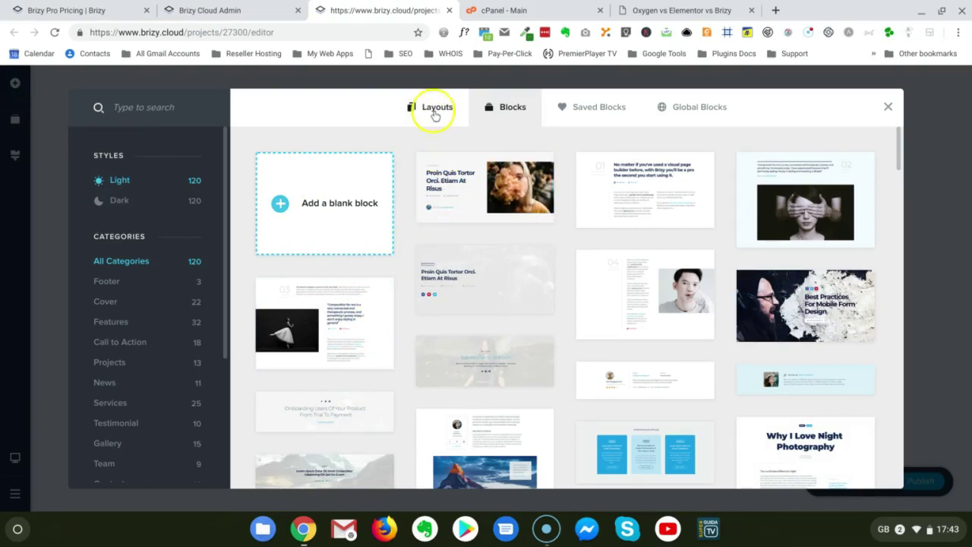
{"action": "left_click", "coordinate": [436, 111]}
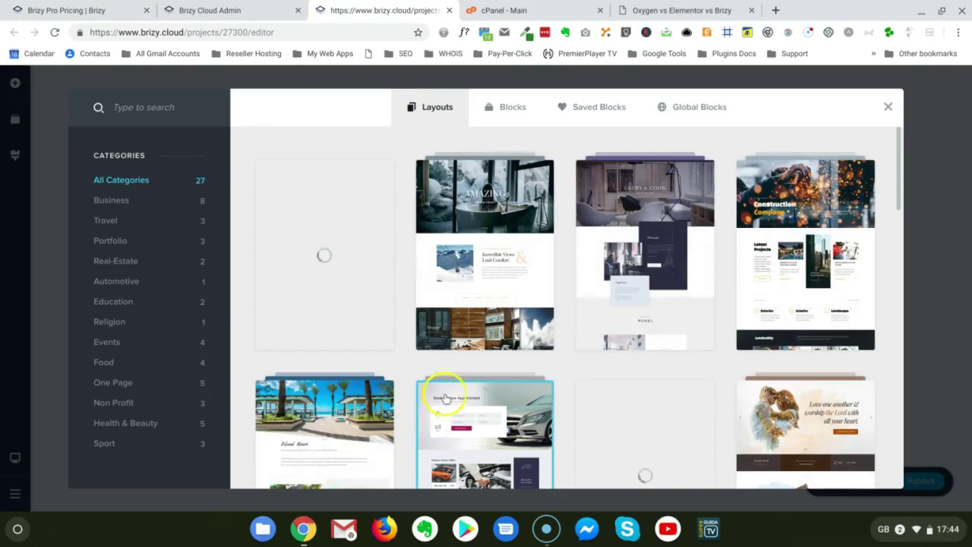
Preview the Homepage of the Car Clinic layout set and import it into the page
{"action": "scroll", "coordinate": [449, 425], "scroll_direction": "down", "scroll_amount": 2}
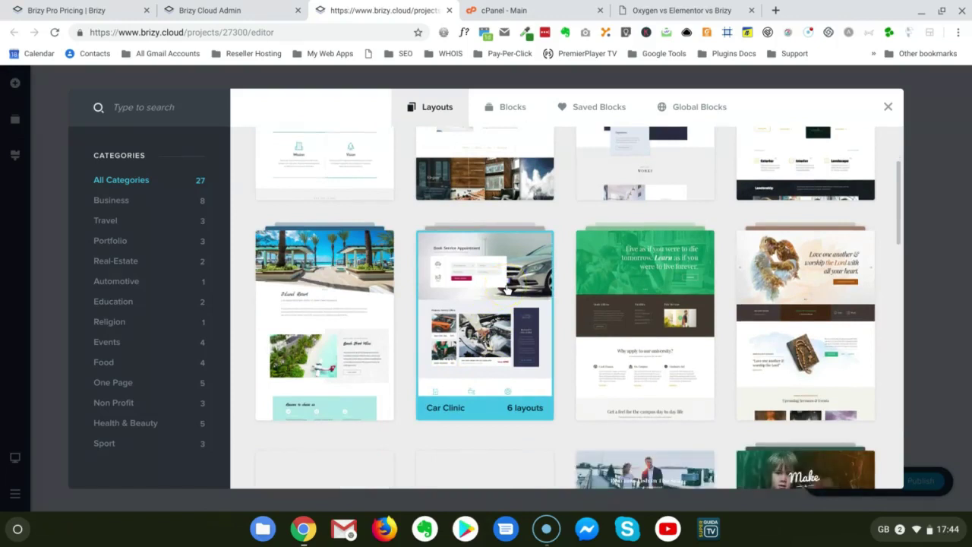
{"action": "left_click", "coordinate": [508, 289]}
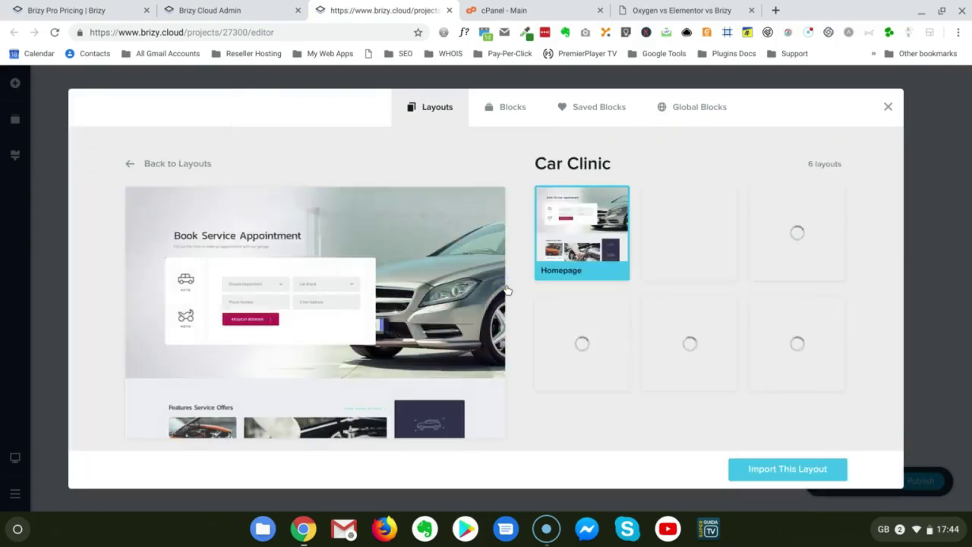
{"action": "scroll", "coordinate": [380, 281], "scroll_direction": "down", "scroll_amount": 10}
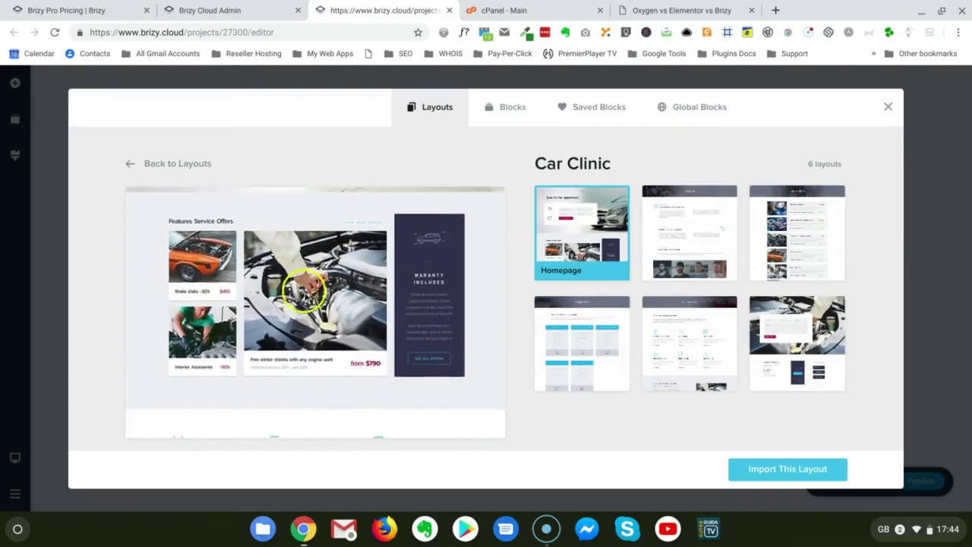
{"action": "scroll", "coordinate": [379, 281], "scroll_direction": "down", "scroll_amount": 5}
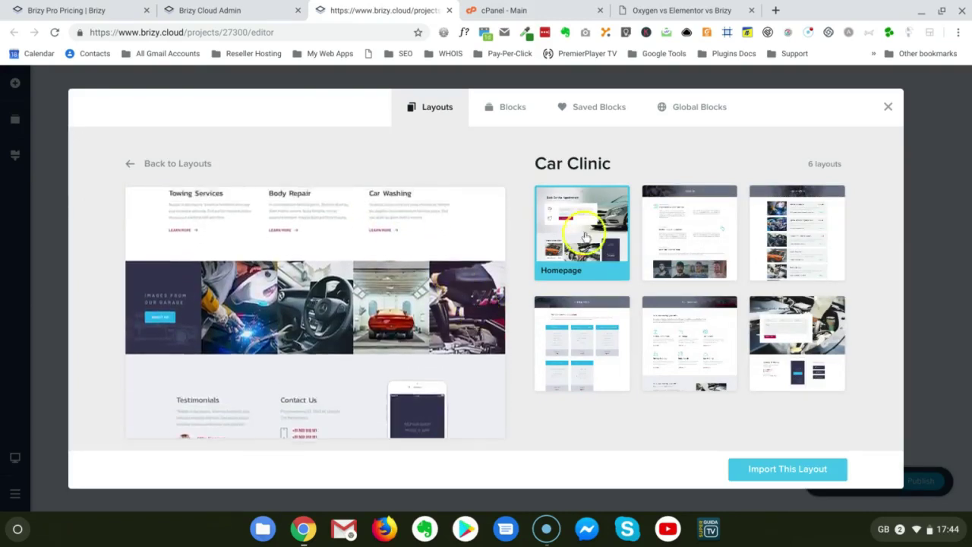
{"action": "left_click", "coordinate": [540, 260]}
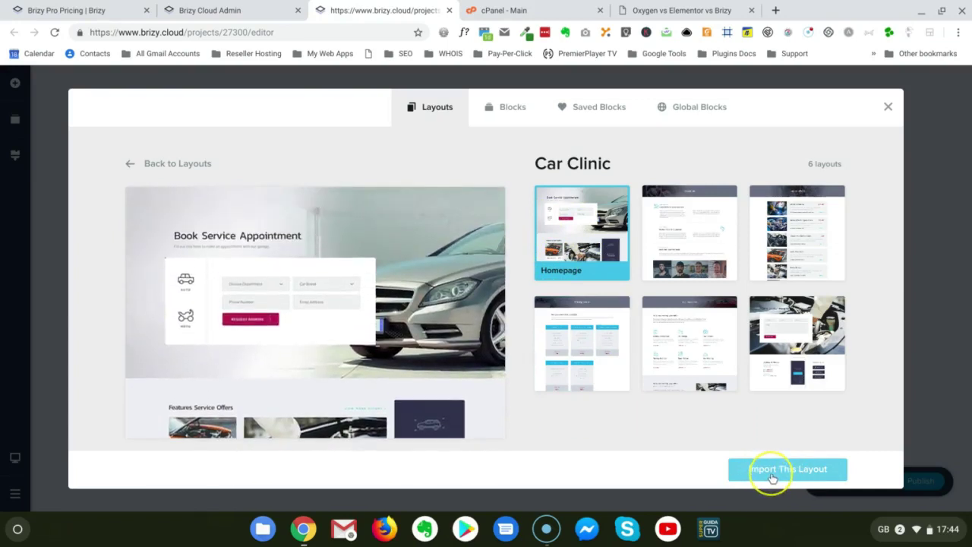
{"action": "left_click", "coordinate": [772, 477]}
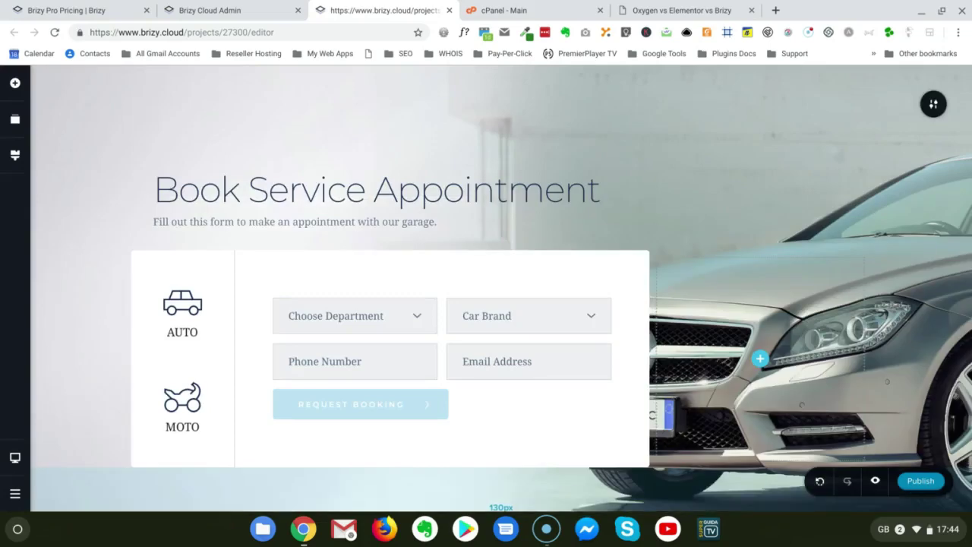
Look through the imported Car Clinic homepage, publish the page and update it
{"action": "scroll", "coordinate": [540, 413], "scroll_direction": "down", "scroll_amount": 7}
{"action": "scroll", "coordinate": [537, 370], "scroll_direction": "down", "scroll_amount": 15}
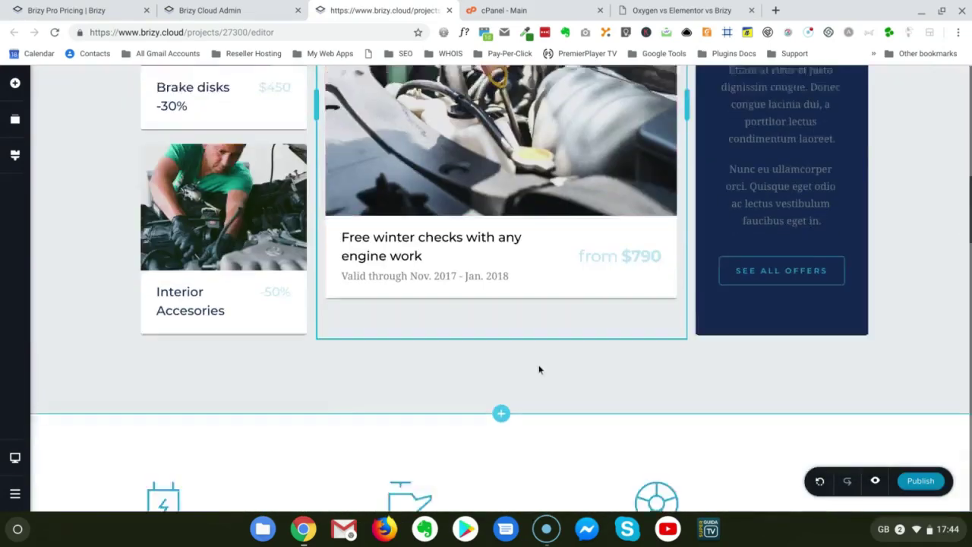
{"action": "scroll", "coordinate": [530, 386], "scroll_direction": "down", "scroll_amount": 10}
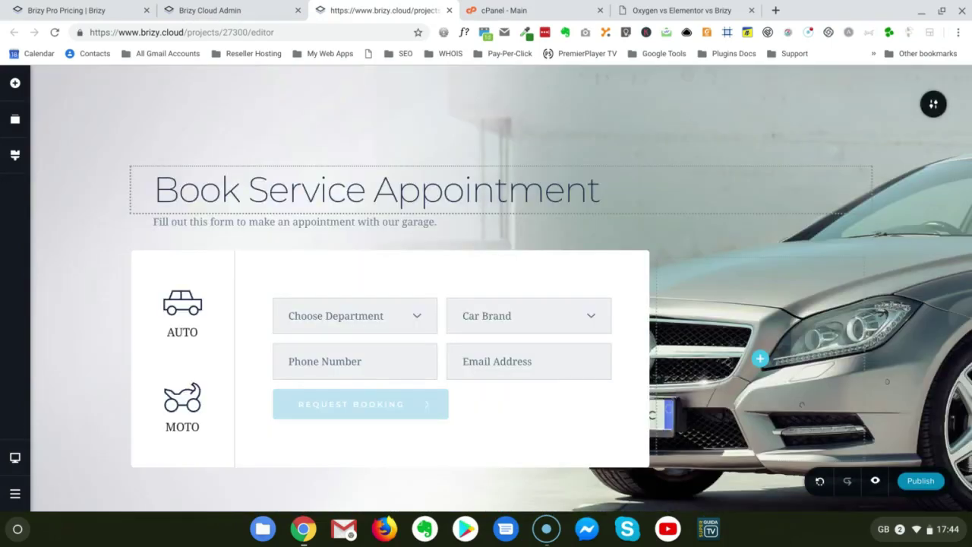
{"action": "scroll", "coordinate": [500, 304], "scroll_direction": "down", "scroll_amount": 1}
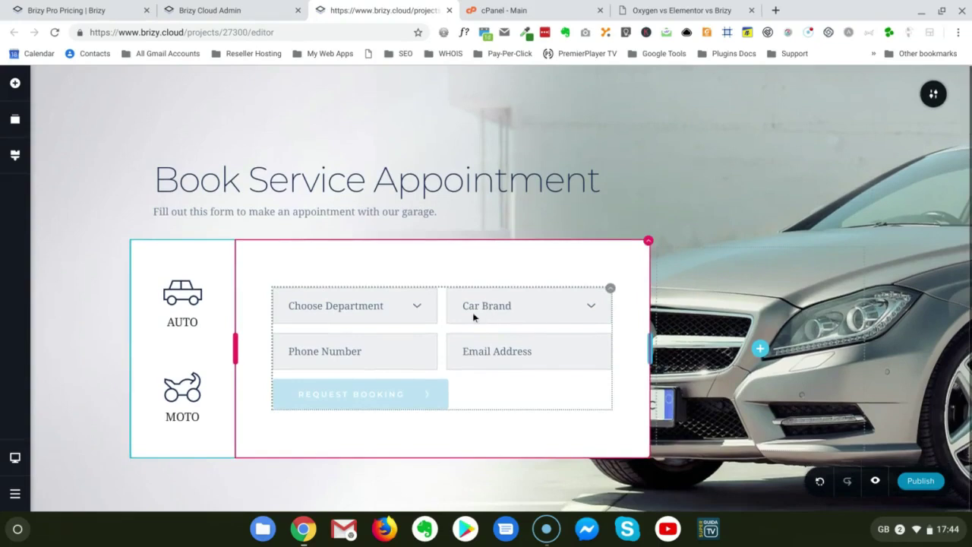
{"action": "left_click", "coordinate": [921, 480]}
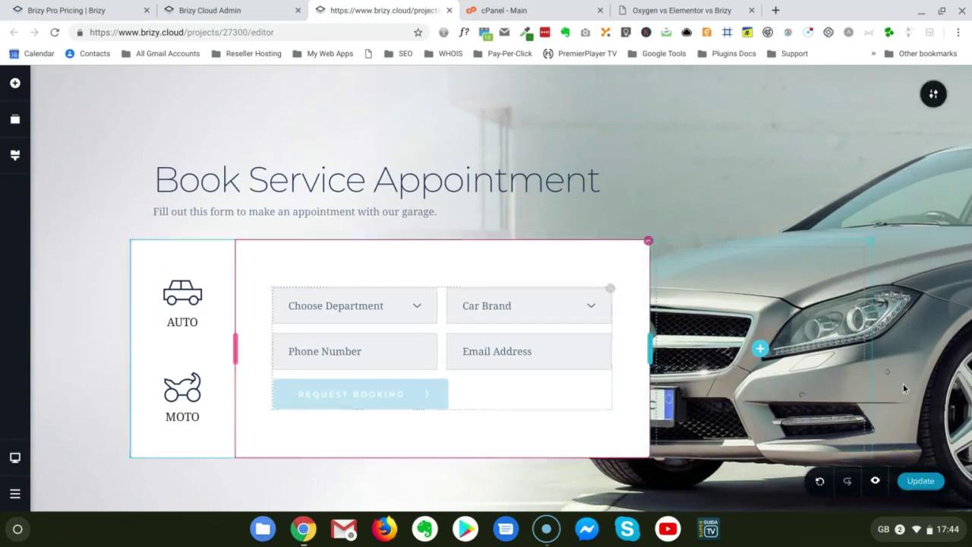
{"action": "left_click", "coordinate": [924, 480]}
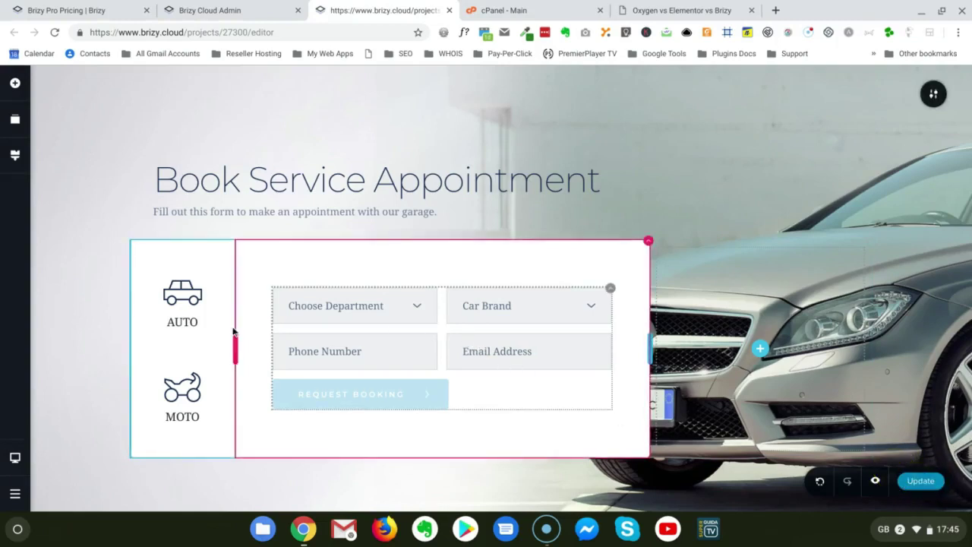
Return to the Brizy Cloud dashboard and open the publishing options for Landing Page
{"action": "left_click", "coordinate": [15, 497]}
{"action": "left_click", "coordinate": [78, 493]}
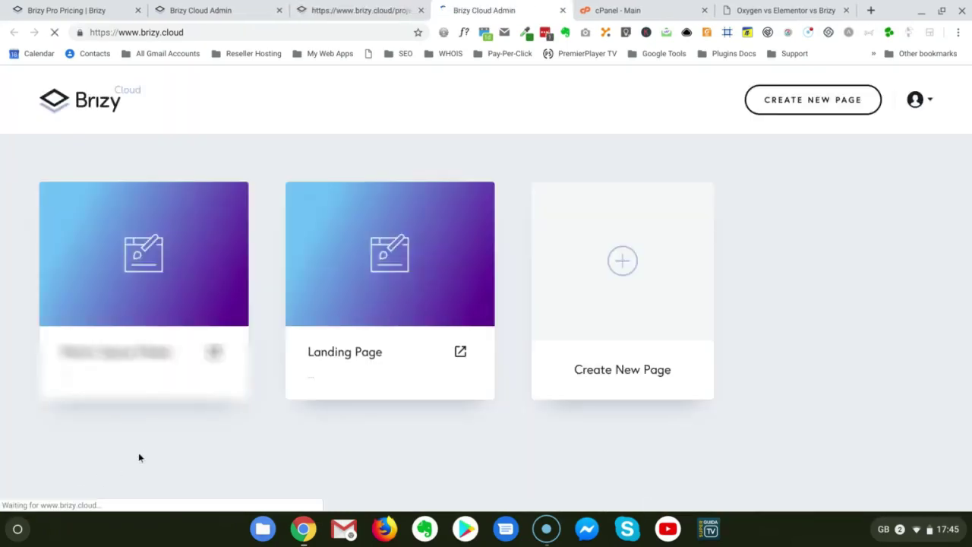
{"action": "mouse_move", "coordinate": [410, 299]}
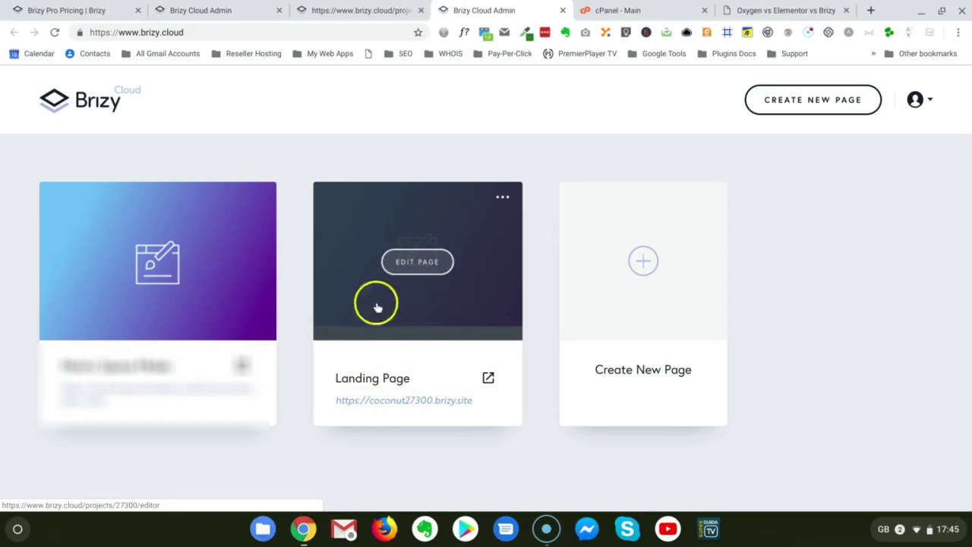
{"action": "left_click", "coordinate": [503, 198]}
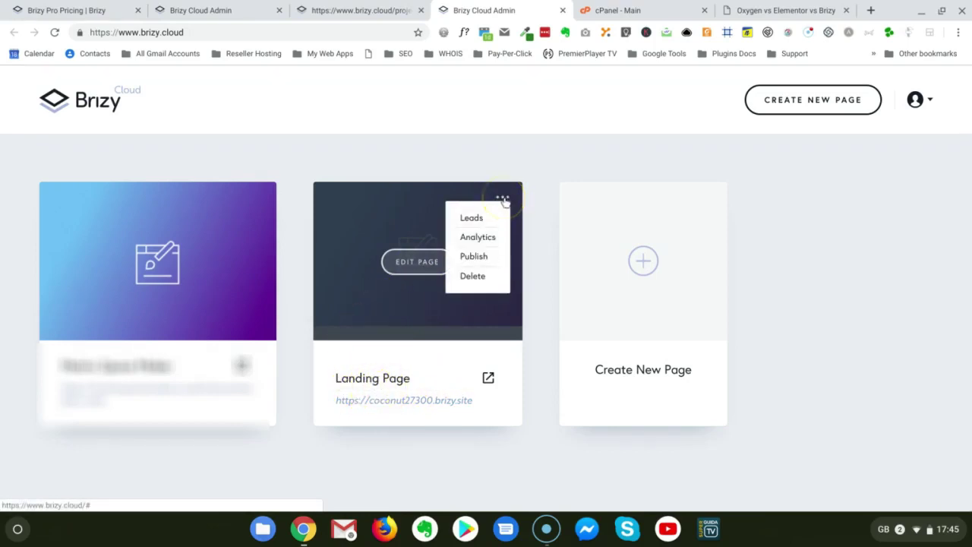
{"action": "left_click", "coordinate": [481, 249]}
{"action": "left_click", "coordinate": [474, 258]}
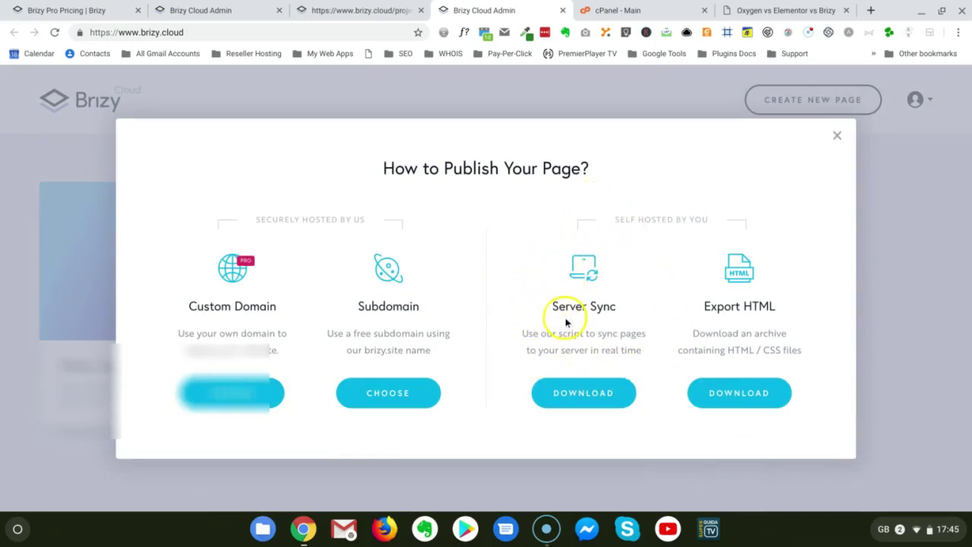
Download the Server Sync package as brizy.zip to the Downloads folder, replacing the existing file, and dismiss the download notification
{"action": "left_click", "coordinate": [583, 398]}
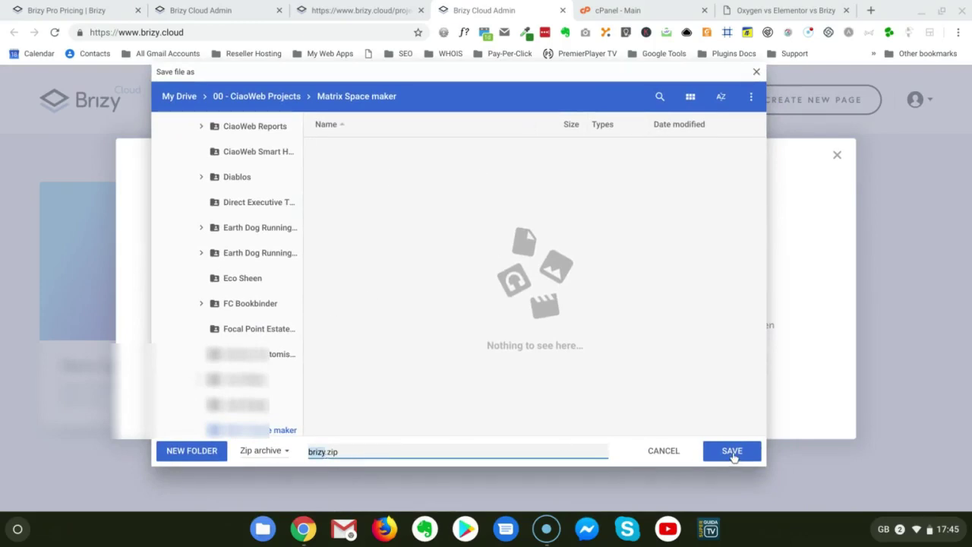
{"action": "scroll", "coordinate": [228, 257], "scroll_direction": "up", "scroll_amount": 8}
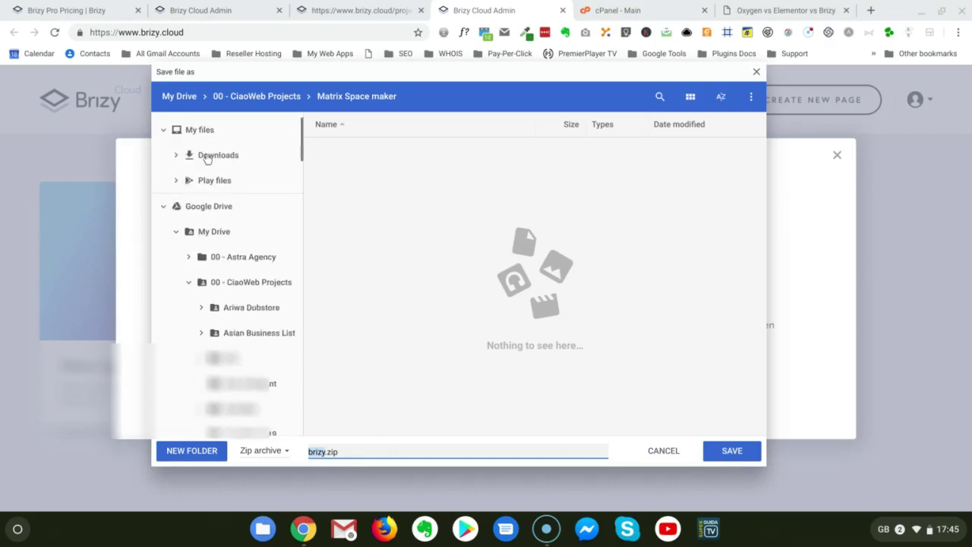
{"action": "left_click", "coordinate": [207, 157]}
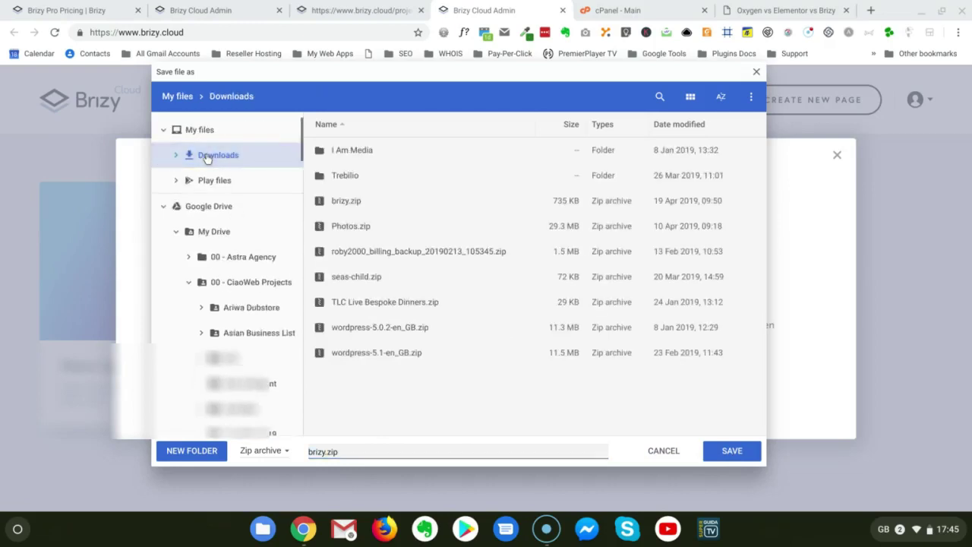
{"action": "left_click", "coordinate": [726, 456]}
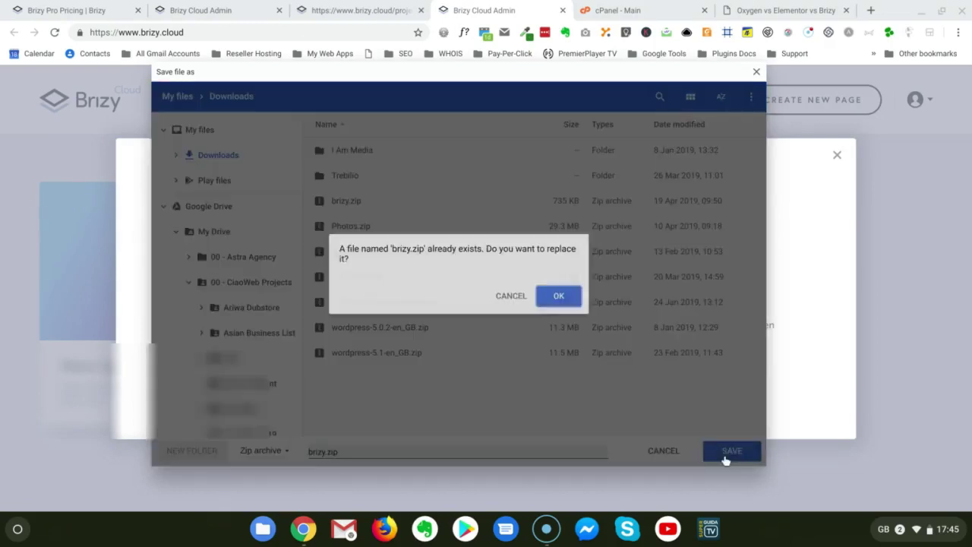
{"action": "left_click", "coordinate": [559, 298]}
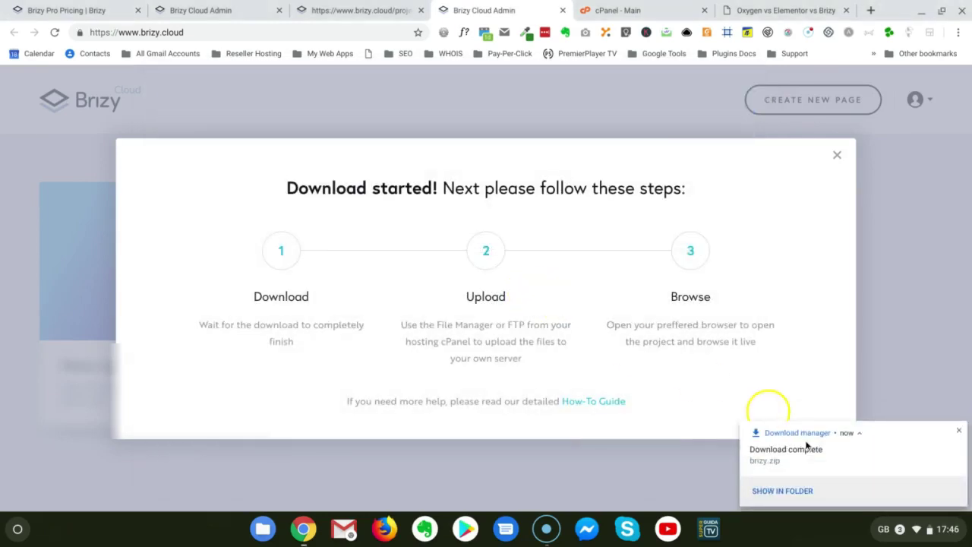
{"action": "left_click", "coordinate": [959, 432]}
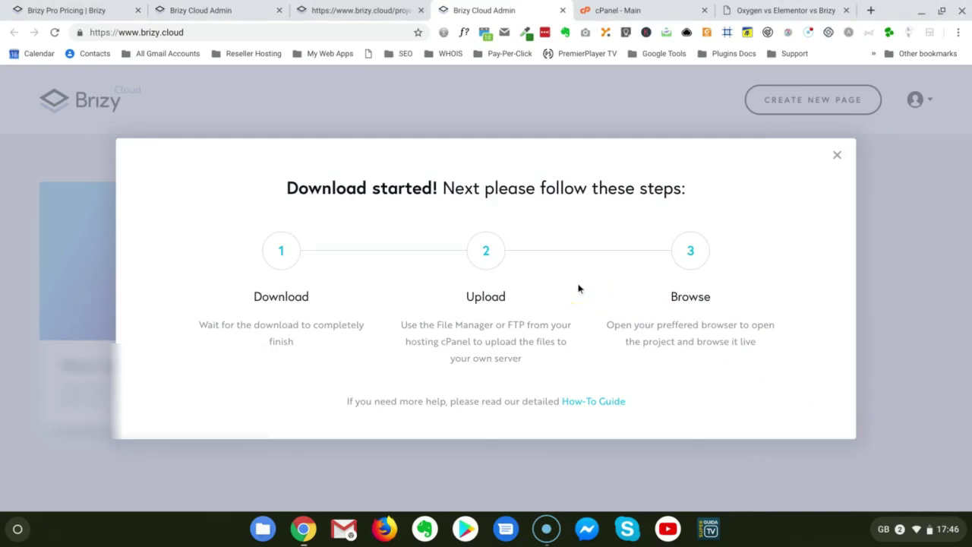
Switch to the Oxygen demo site and load the address wp-web.co.uk/devs/landing-page
{"action": "left_click", "coordinate": [769, 10]}
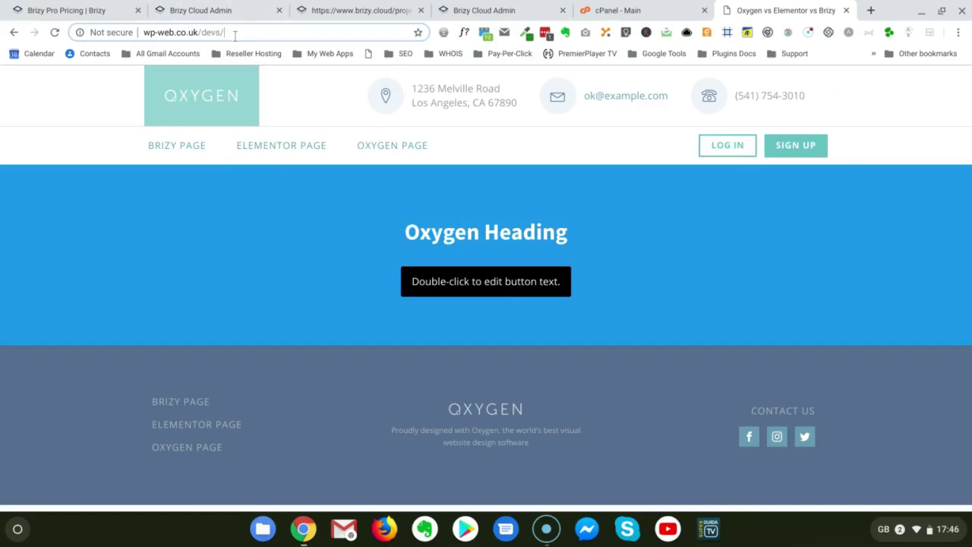
{"action": "type", "text": "lanf"}
{"action": "key", "text": "BackSpace"}
{"action": "type", "text": "d"}
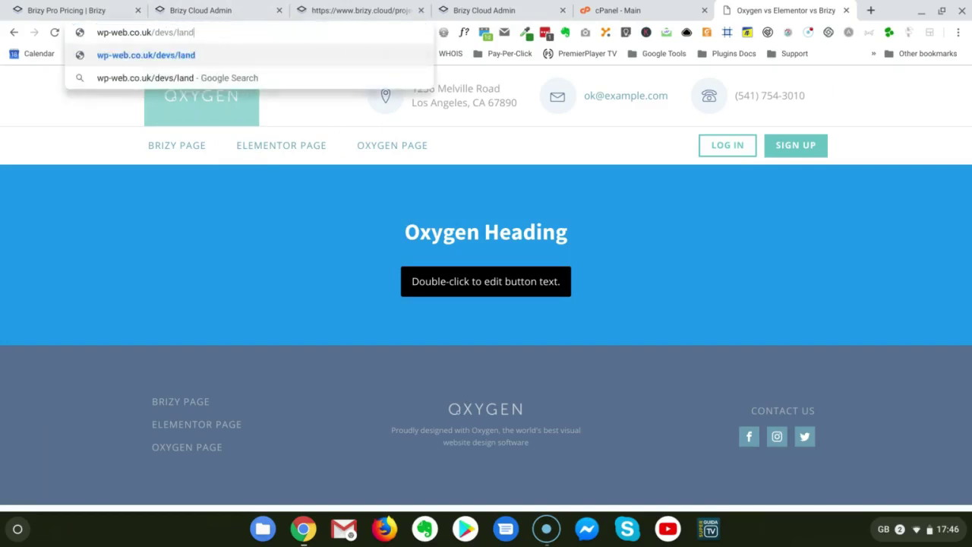
{"action": "type", "text": "ing "}
{"action": "type", "text": "-"}
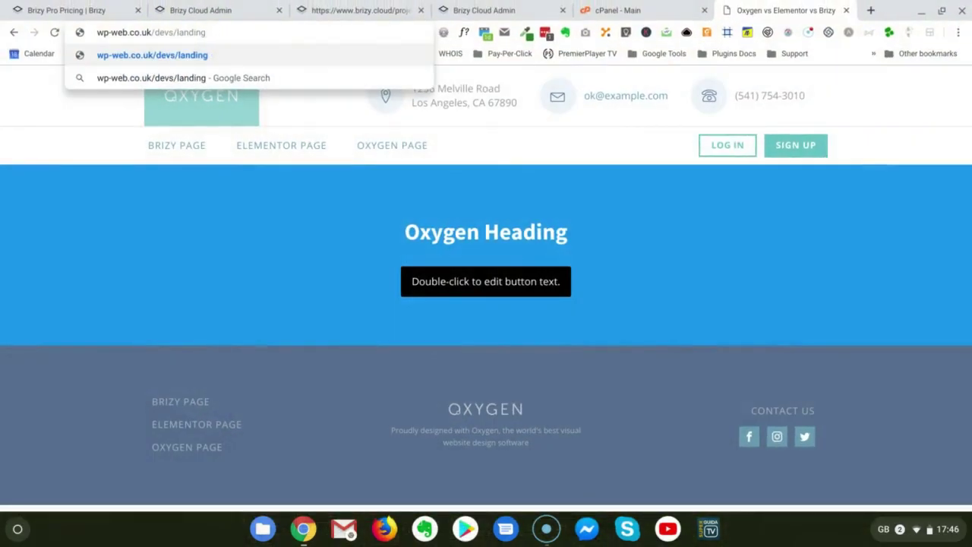
{"action": "type", "text": "page"}
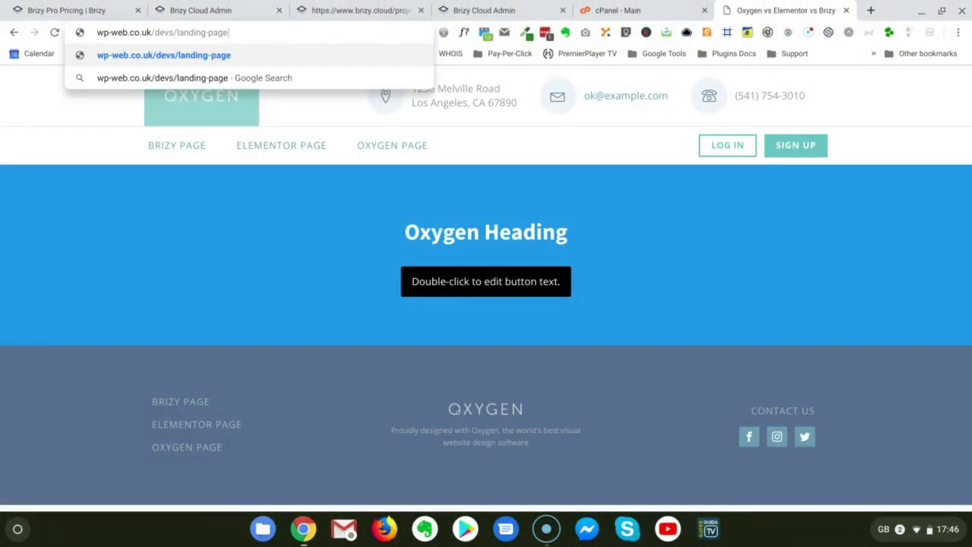
{"action": "key", "text": "Return"}
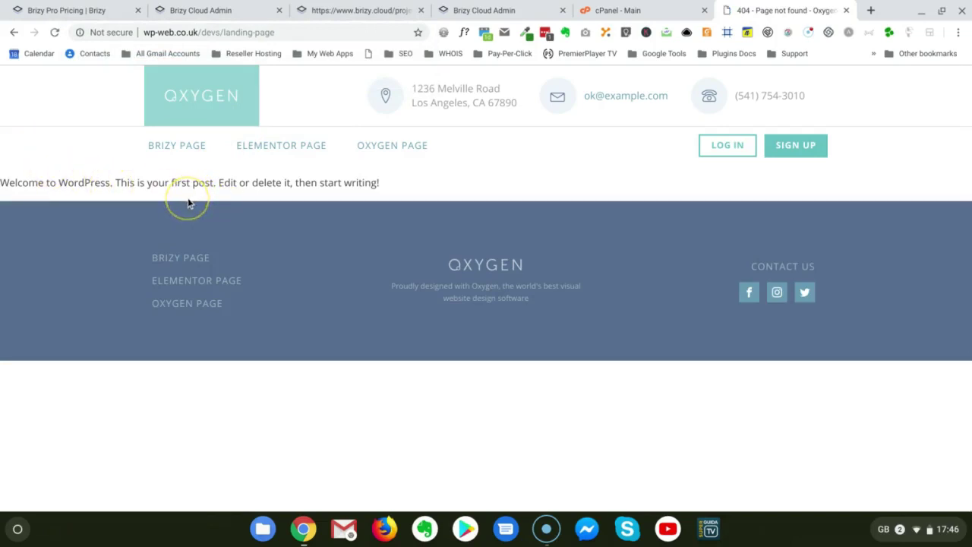
Reload the hosting account's cPanel and check the wp-web.co.uk domain in the demo site's address
{"action": "left_click", "coordinate": [633, 11]}
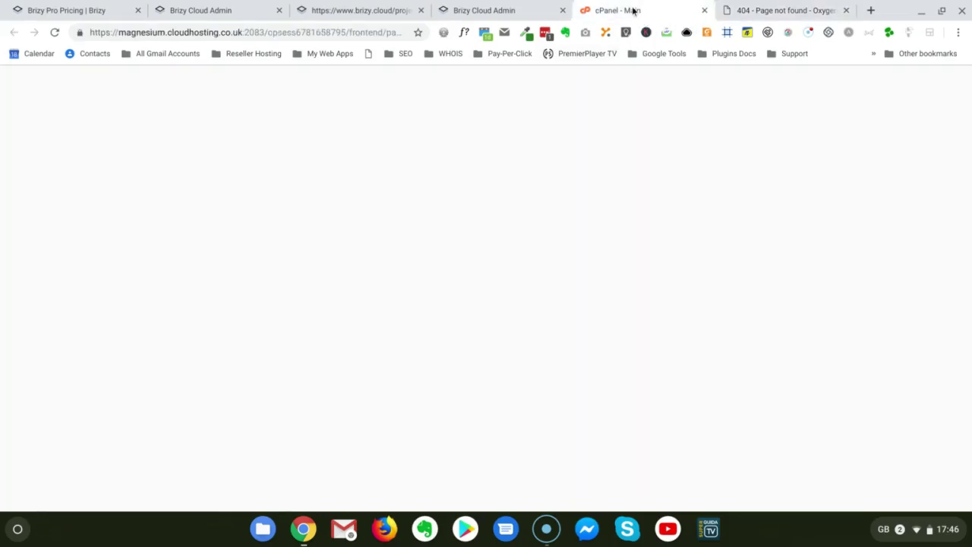
{"action": "left_click", "coordinate": [741, 9]}
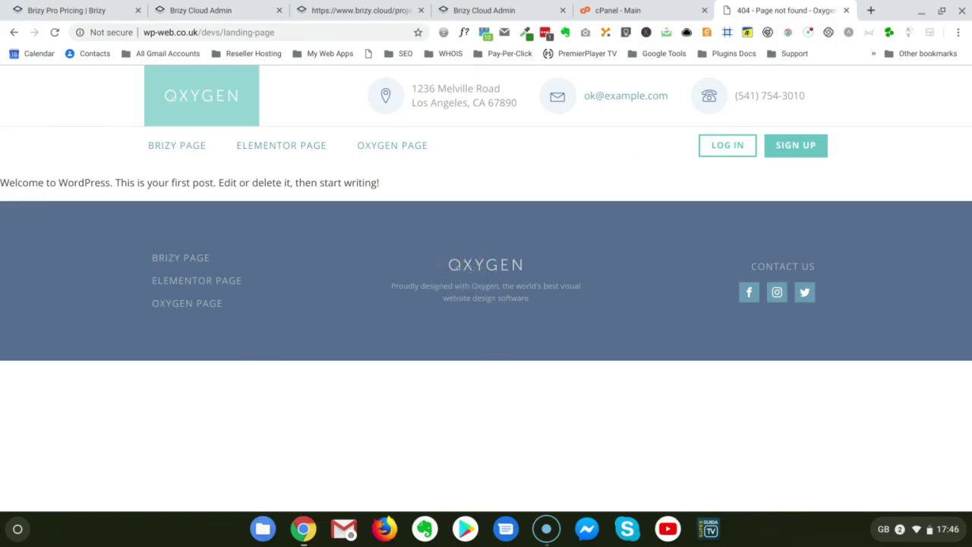
{"action": "left_click", "coordinate": [459, 257]}
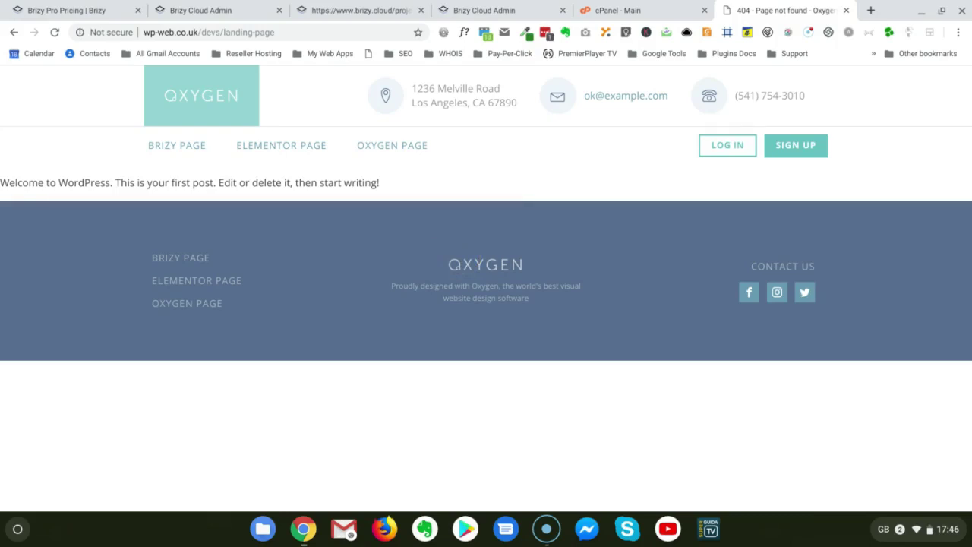
{"action": "left_click", "coordinate": [614, 10]}
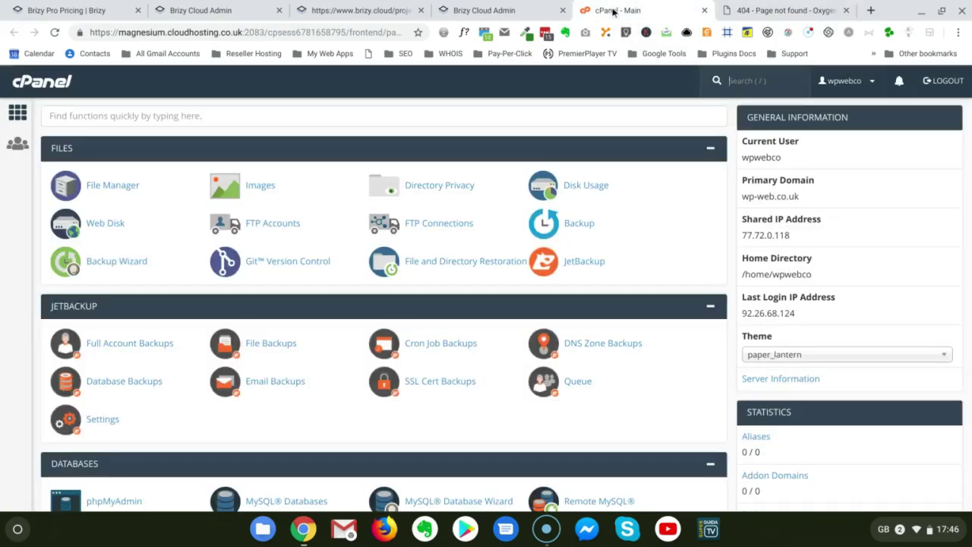
{"action": "left_click", "coordinate": [55, 32]}
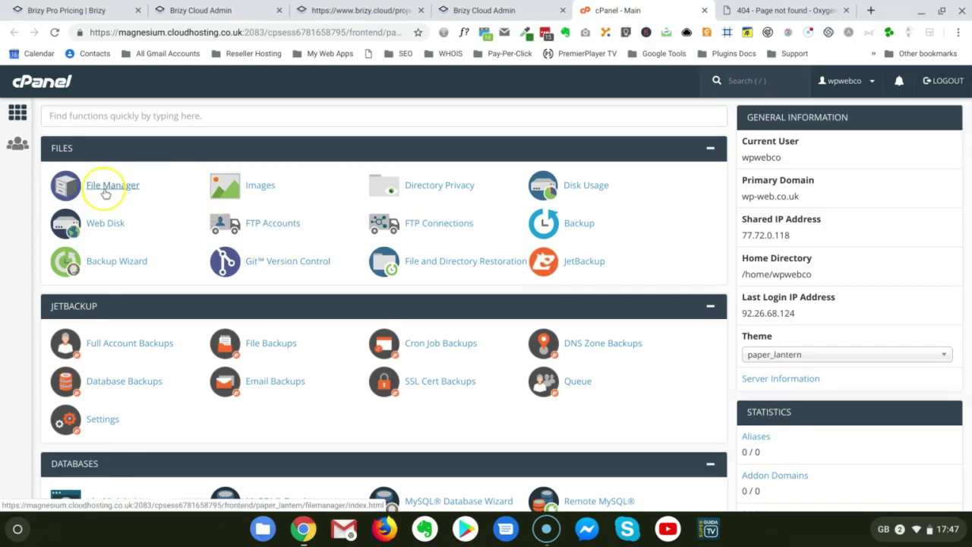
{"action": "left_click", "coordinate": [752, 10]}
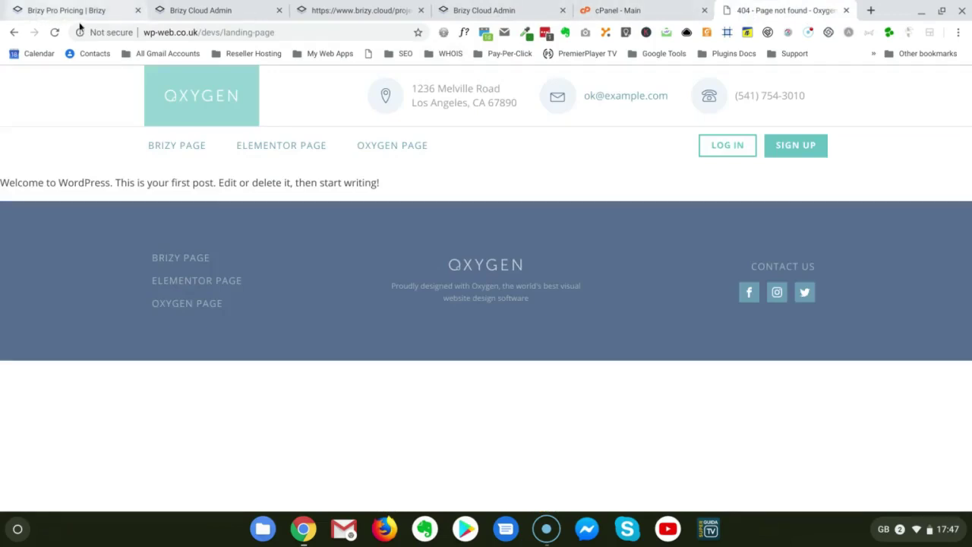
{"action": "left_click_drag", "start_coordinate": [198, 32], "coordinate": [159, 32]}
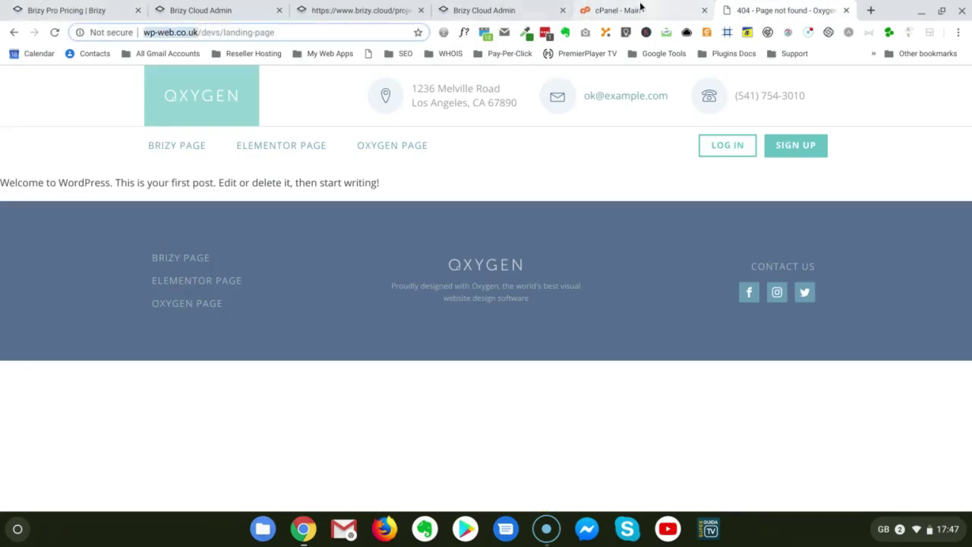
Open cPanel's File Manager and go into the devs folder inside public_html
{"action": "left_click", "coordinate": [640, 10]}
{"action": "left_click", "coordinate": [109, 187]}
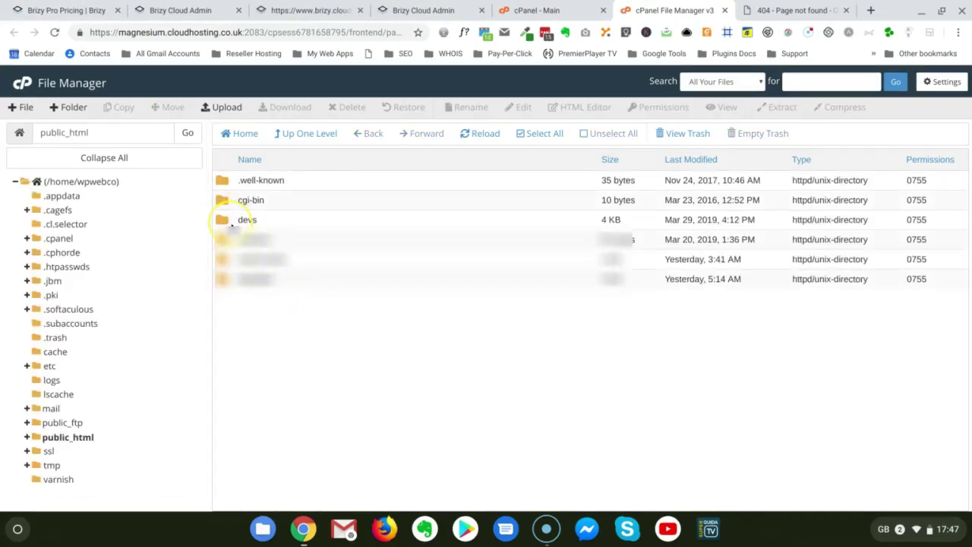
{"action": "double_click", "coordinate": [231, 223]}
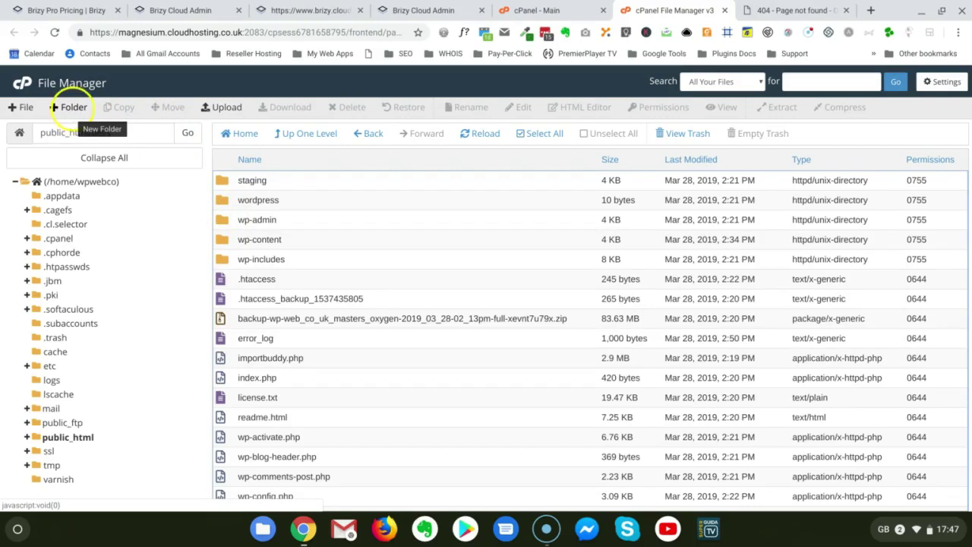
Create a folder named landing-page in /public_html/devs and open it
{"action": "left_click", "coordinate": [64, 107]}
{"action": "type", "text": "landing-page"}
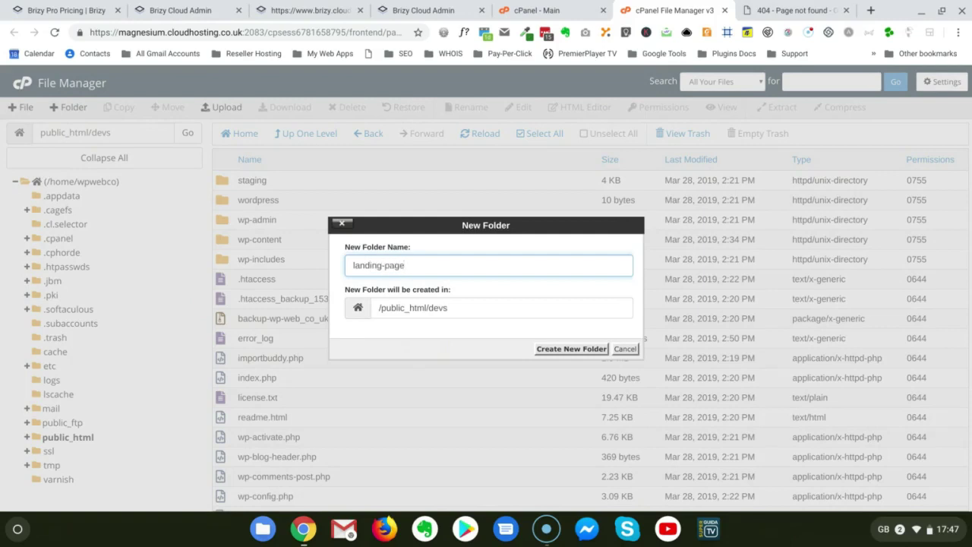
{"action": "key", "text": "Return"}
{"action": "double_click", "coordinate": [225, 194]}
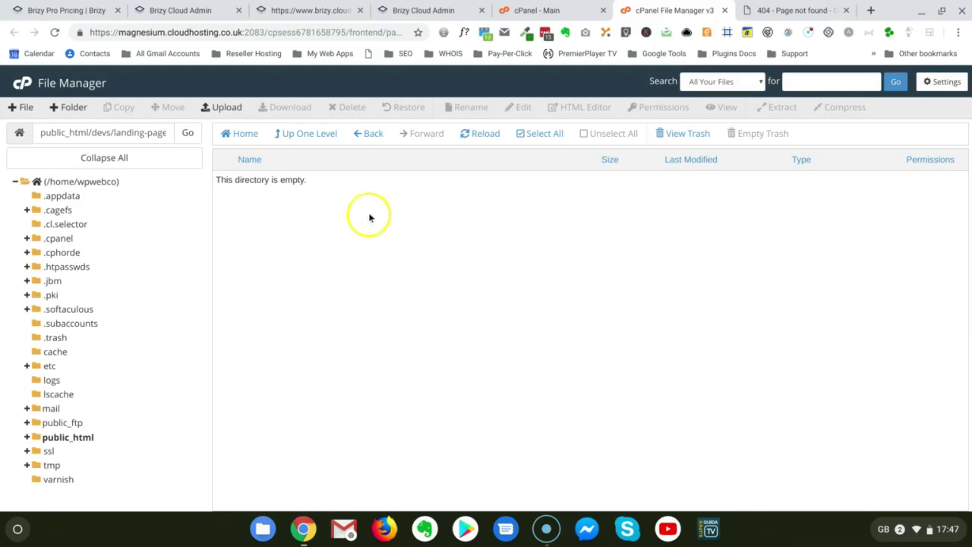
Upload the recent brizy.zip file to the landing-page folder, return to that folder and refresh its file list
{"action": "left_click", "coordinate": [219, 109]}
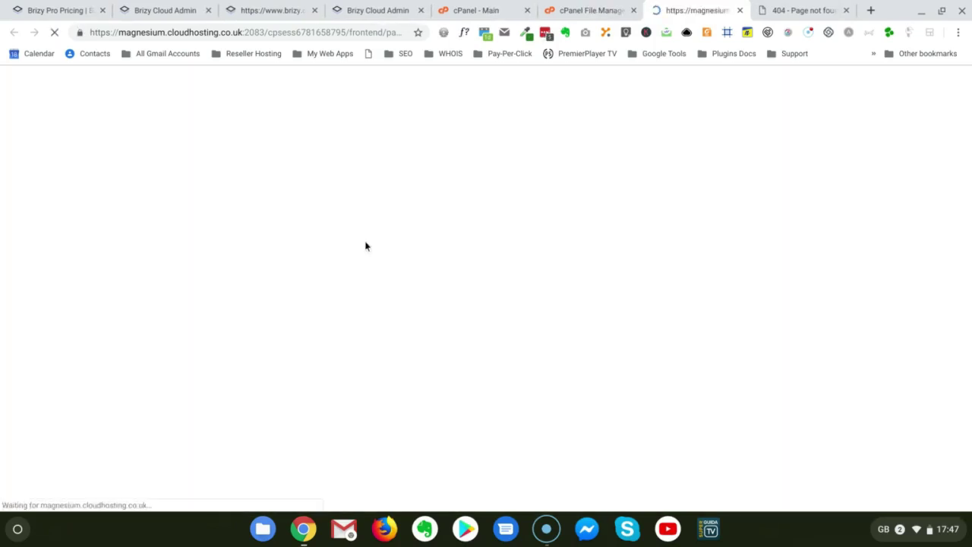
{"action": "left_click", "coordinate": [479, 299]}
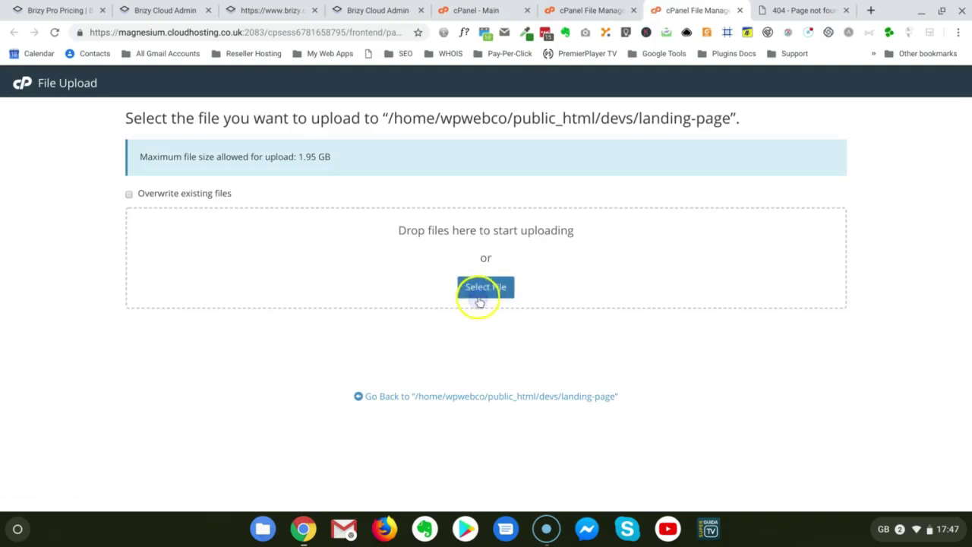
{"action": "left_click", "coordinate": [477, 296]}
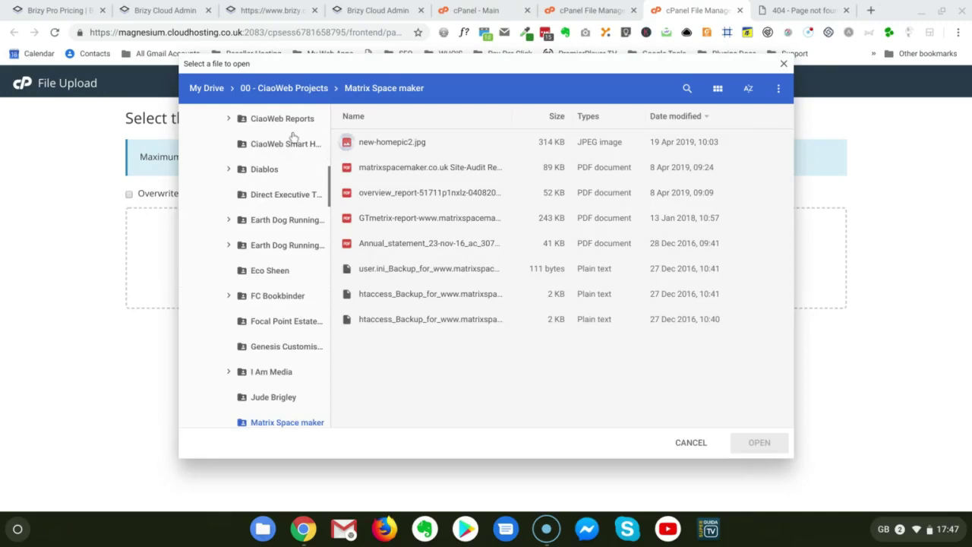
{"action": "scroll", "coordinate": [289, 148], "scroll_direction": "up", "scroll_amount": 10}
{"action": "left_click", "coordinate": [224, 123]}
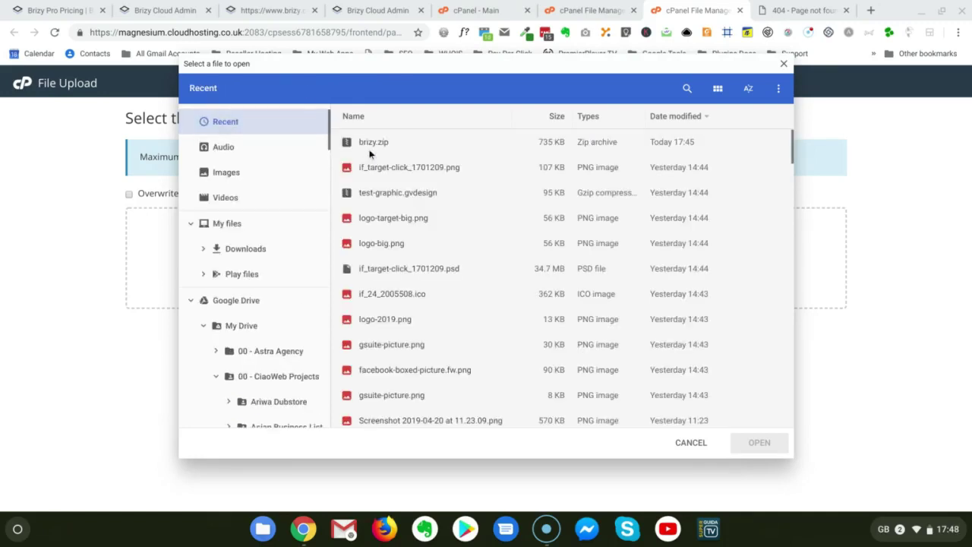
{"action": "left_click", "coordinate": [371, 149]}
{"action": "left_click", "coordinate": [763, 443]}
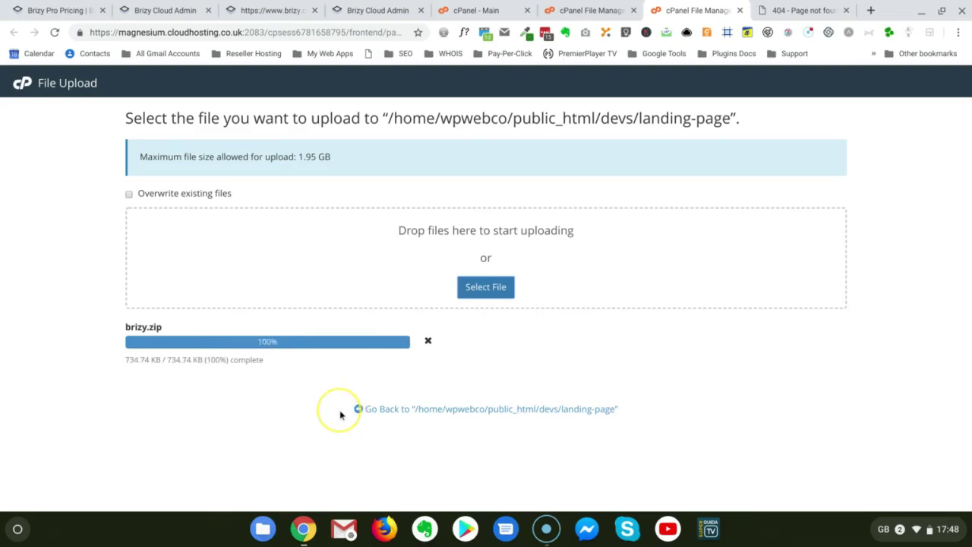
{"action": "left_click", "coordinate": [477, 411]}
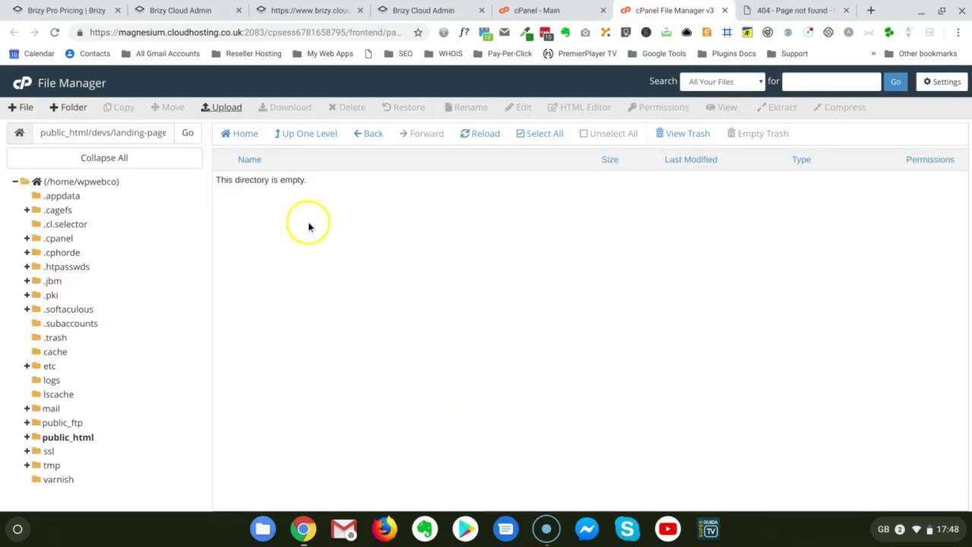
{"action": "left_click", "coordinate": [476, 137]}
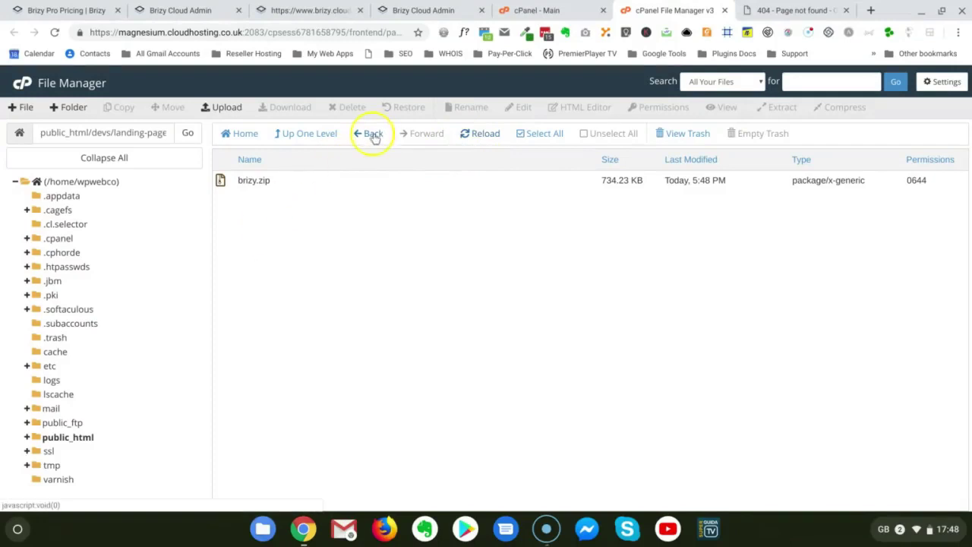
Extract brizy.zip into /public_html/devs/landing-page, look through the extraction results and refresh the folder's file list
{"action": "left_click", "coordinate": [219, 183]}
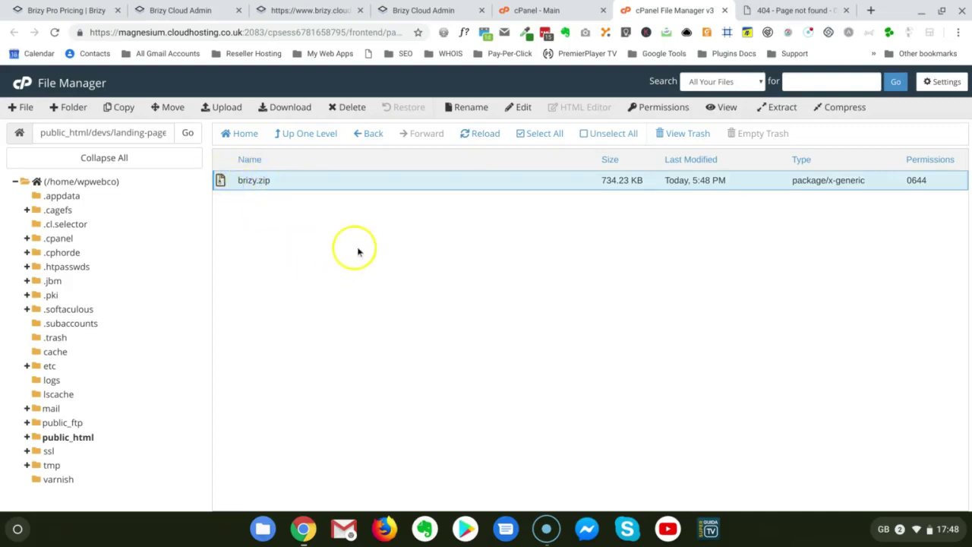
{"action": "left_click", "coordinate": [781, 110]}
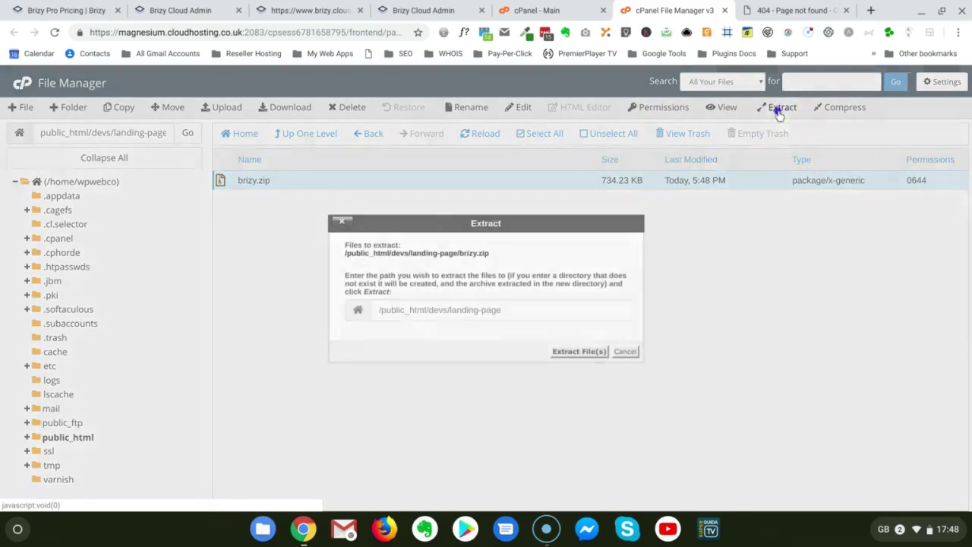
{"action": "left_click", "coordinate": [577, 352]}
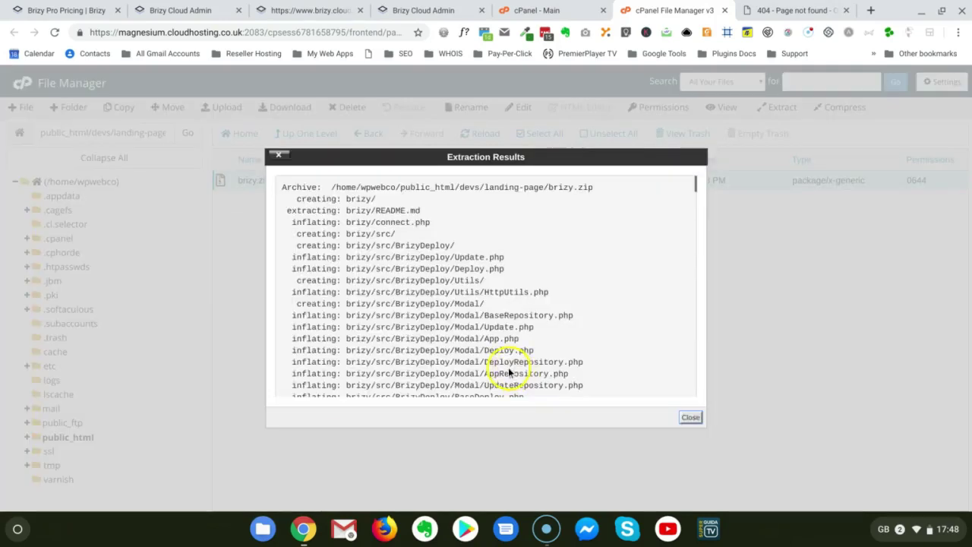
{"action": "scroll", "coordinate": [552, 336], "scroll_direction": "down", "scroll_amount": 20}
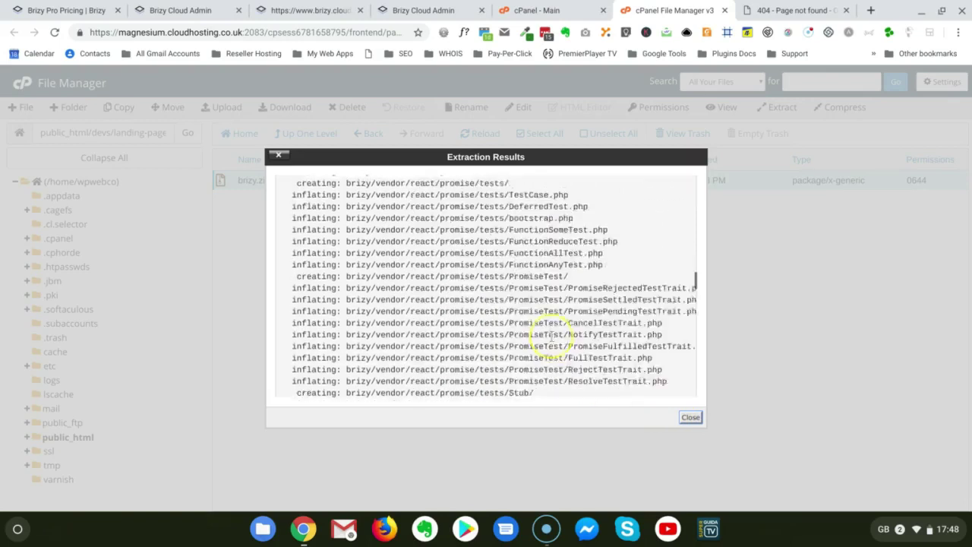
{"action": "scroll", "coordinate": [552, 336], "scroll_direction": "down", "scroll_amount": 5}
{"action": "left_click", "coordinate": [689, 418]}
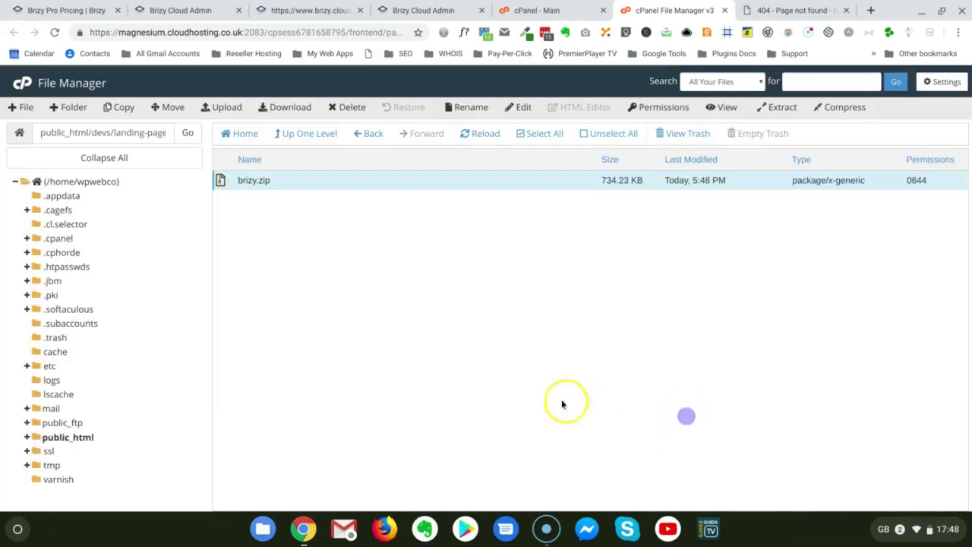
{"action": "left_click", "coordinate": [477, 142]}
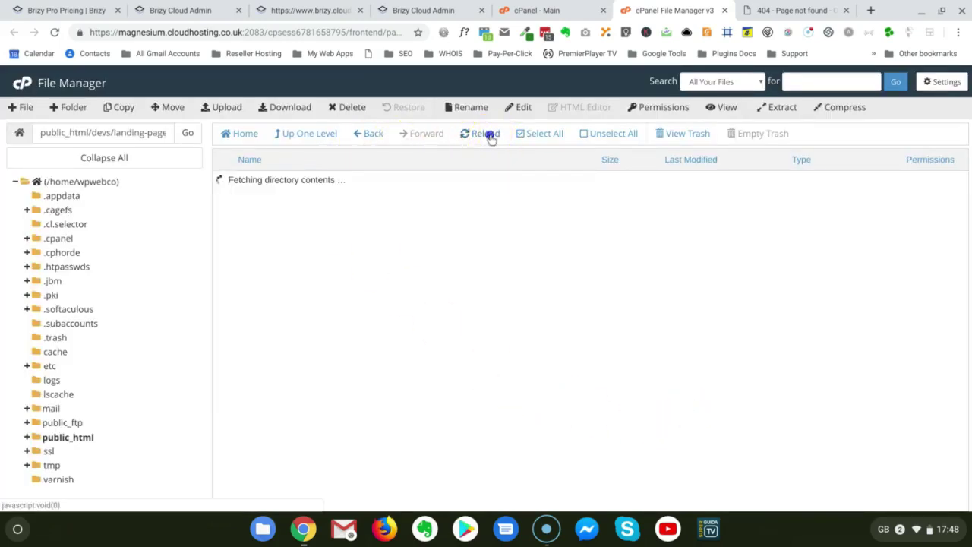
Delete the brizy.zip archive from the landing-page folder
{"action": "left_click", "coordinate": [221, 202]}
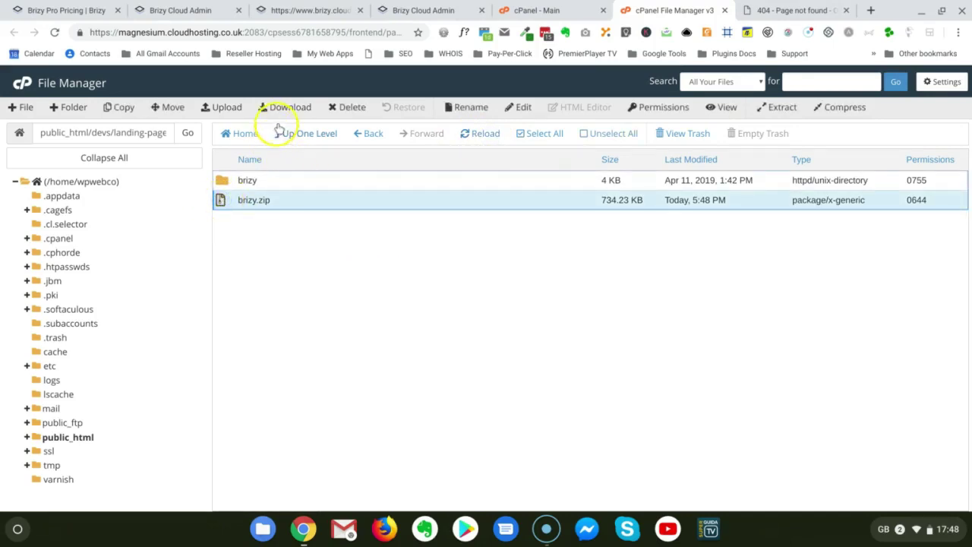
{"action": "left_click", "coordinate": [352, 114]}
{"action": "left_click", "coordinate": [590, 328]}
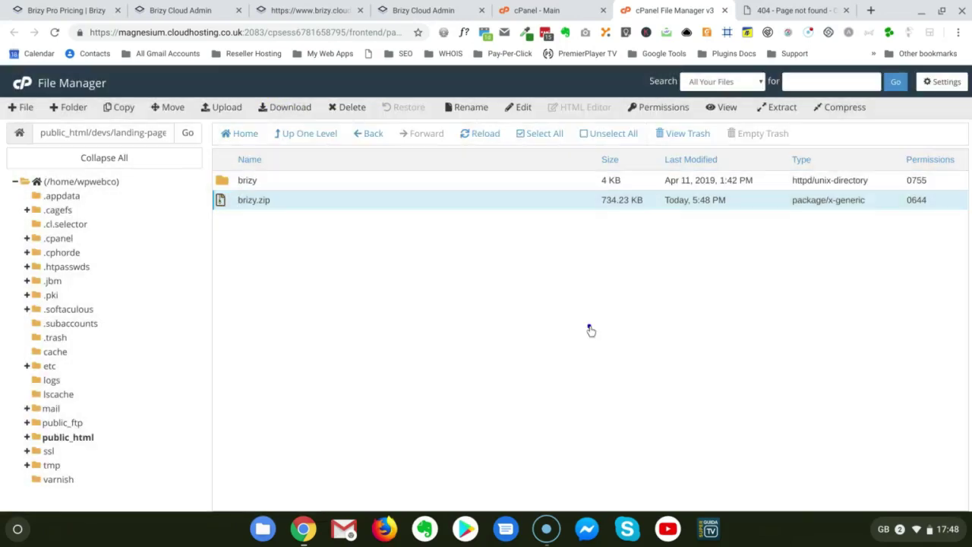
Open the extracted brizy folder and move all its folders and files, from app to update_finish.php, to /public_html/devs/landing-page/
{"action": "left_click", "coordinate": [232, 186]}
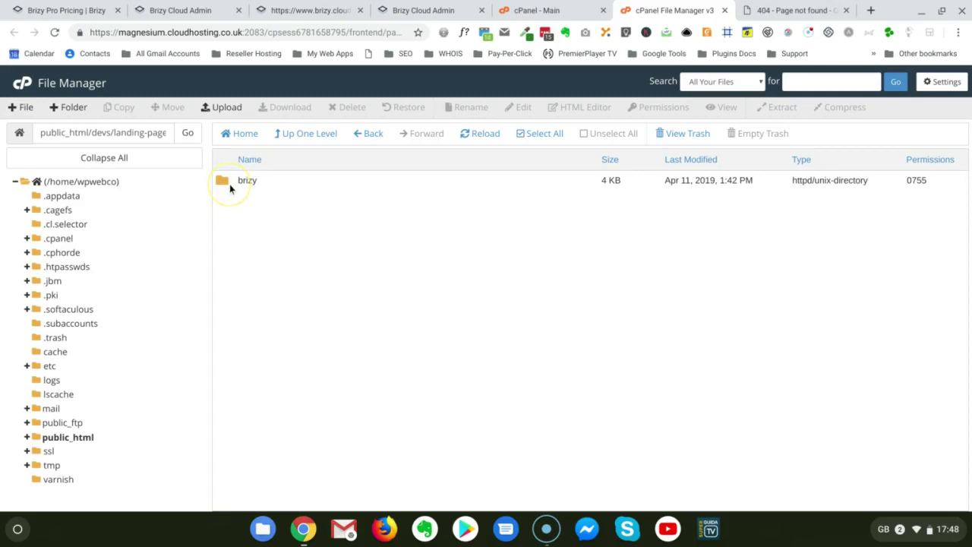
{"action": "left_click", "coordinate": [65, 438]}
{"action": "double_click", "coordinate": [227, 183]}
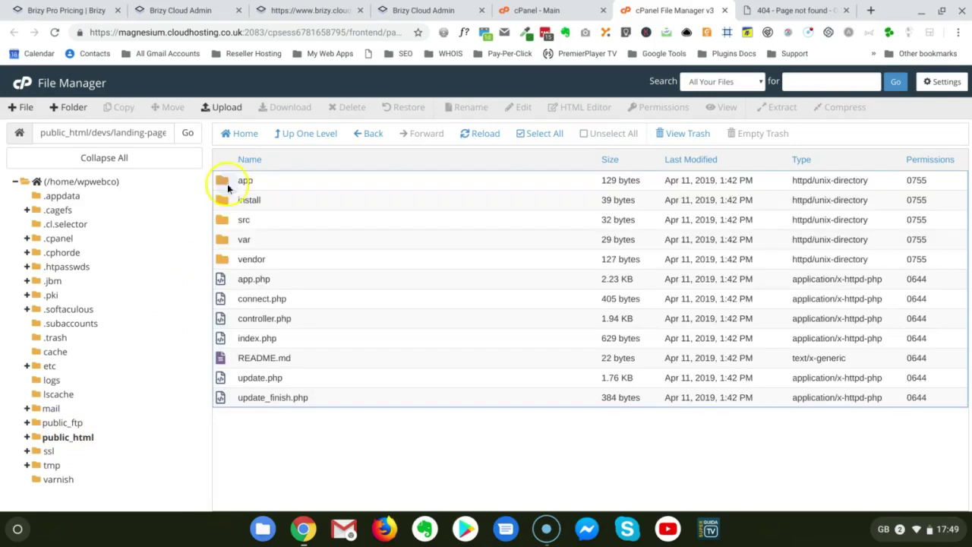
{"action": "left_click", "coordinate": [232, 182]}
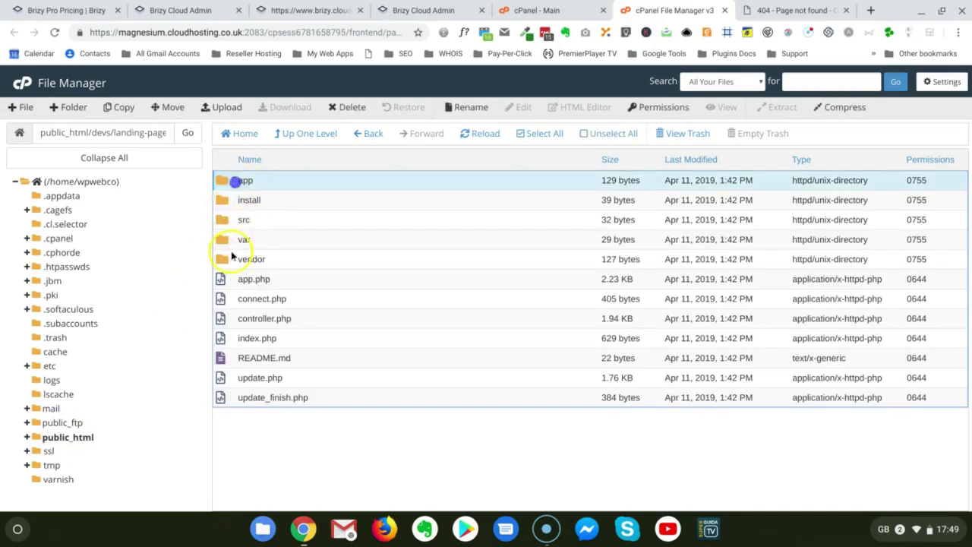
{"action": "left_click", "coordinate": [232, 398], "text": "shift"}
{"action": "left_click", "coordinate": [169, 111]}
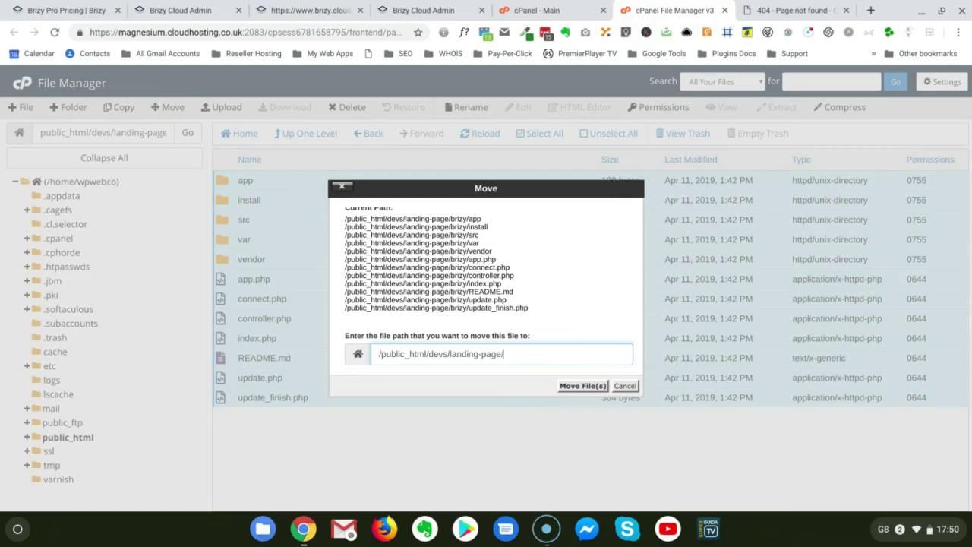
{"action": "left_click", "coordinate": [575, 389]}
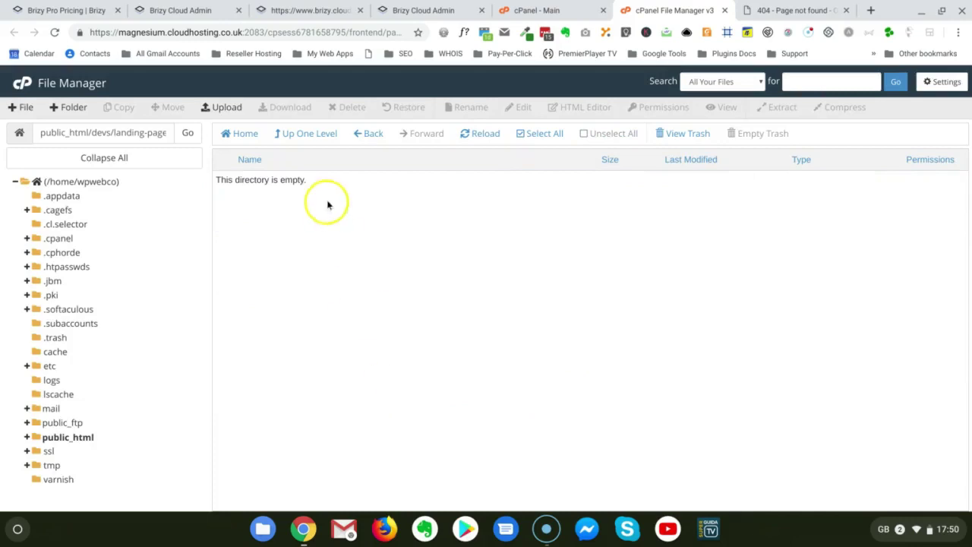
Return to the landing-page folder and delete the emptied brizy folder
{"action": "left_click", "coordinate": [304, 142]}
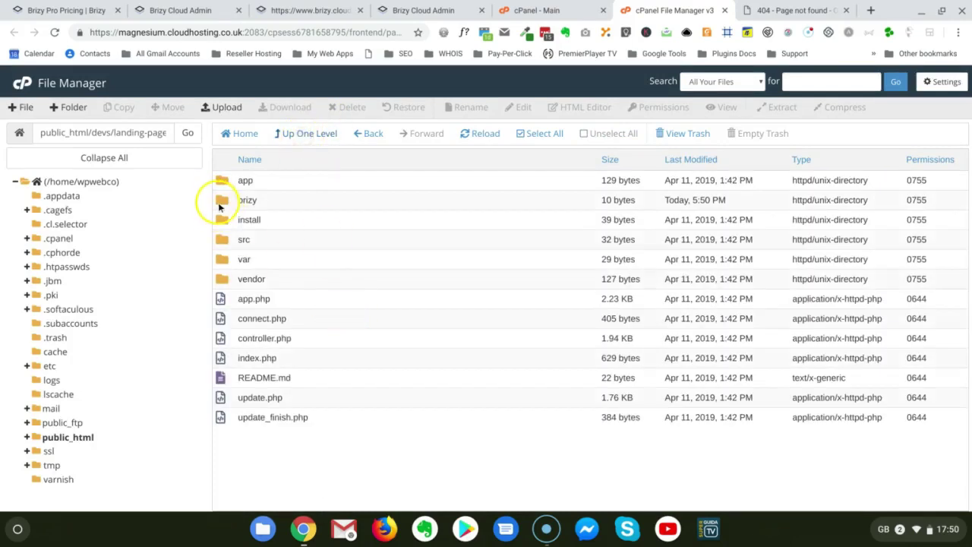
{"action": "left_click", "coordinate": [220, 204]}
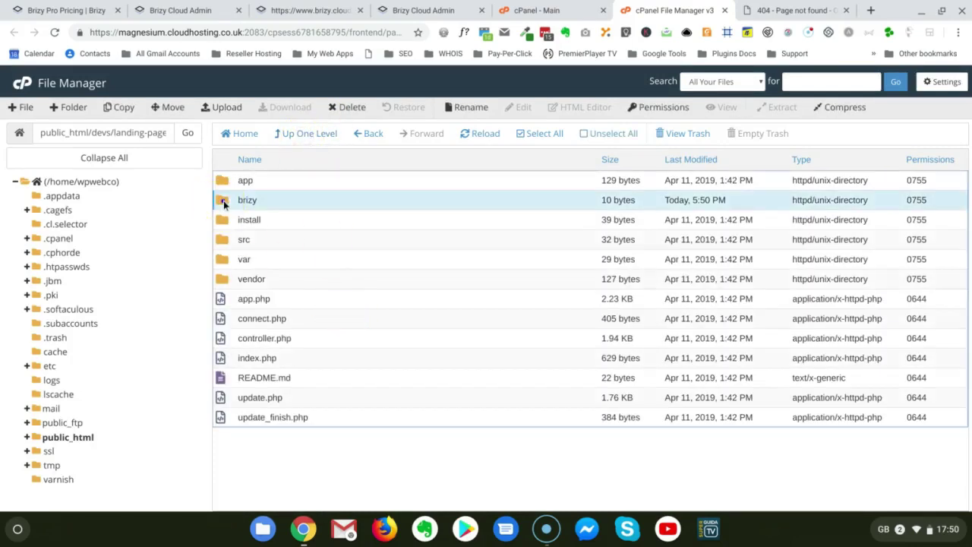
{"action": "left_click", "coordinate": [343, 114]}
{"action": "left_click", "coordinate": [591, 328]}
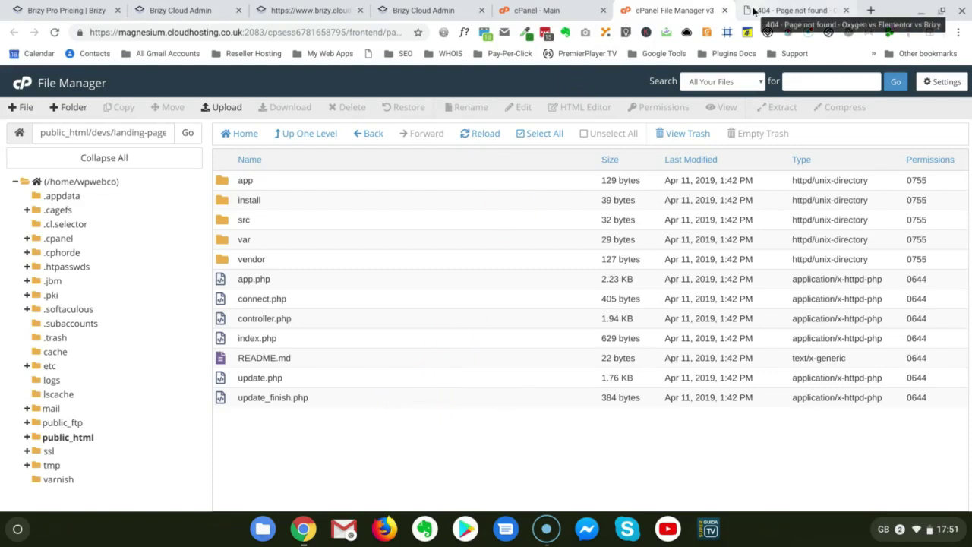
Reload wp-web.co.uk/devs/landing-page and examine the published page from the booking form down to the map and footer
{"action": "left_click", "coordinate": [791, 11]}
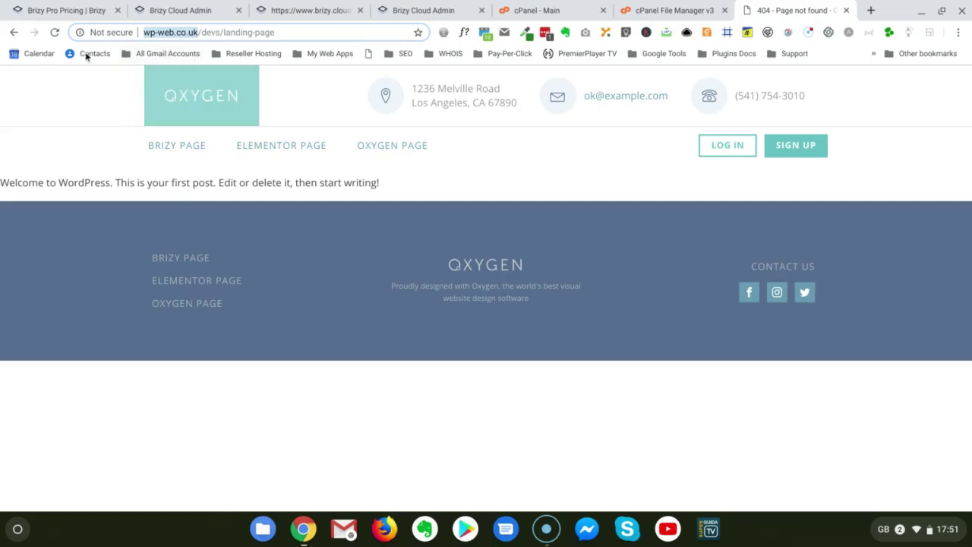
{"action": "left_click", "coordinate": [55, 32]}
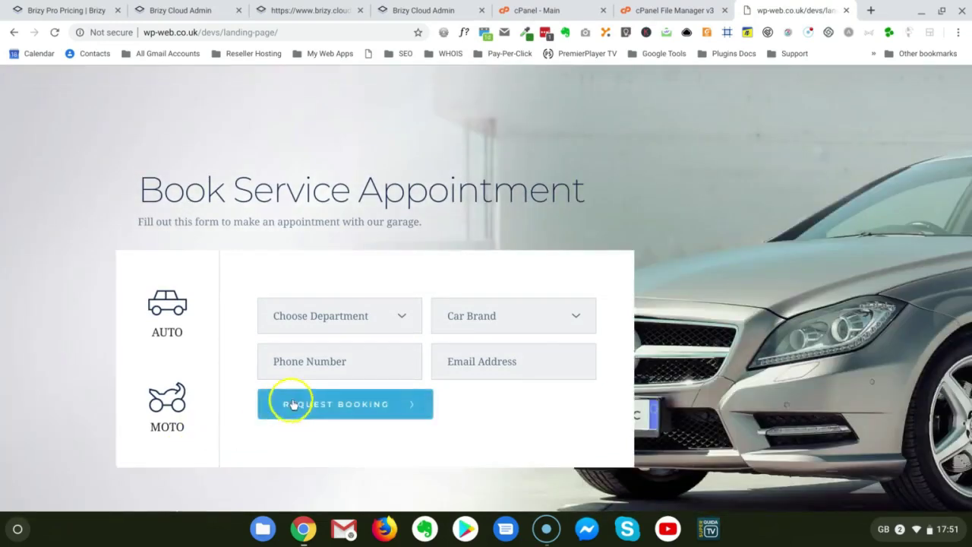
{"action": "scroll", "coordinate": [300, 392], "scroll_direction": "down", "scroll_amount": 3}
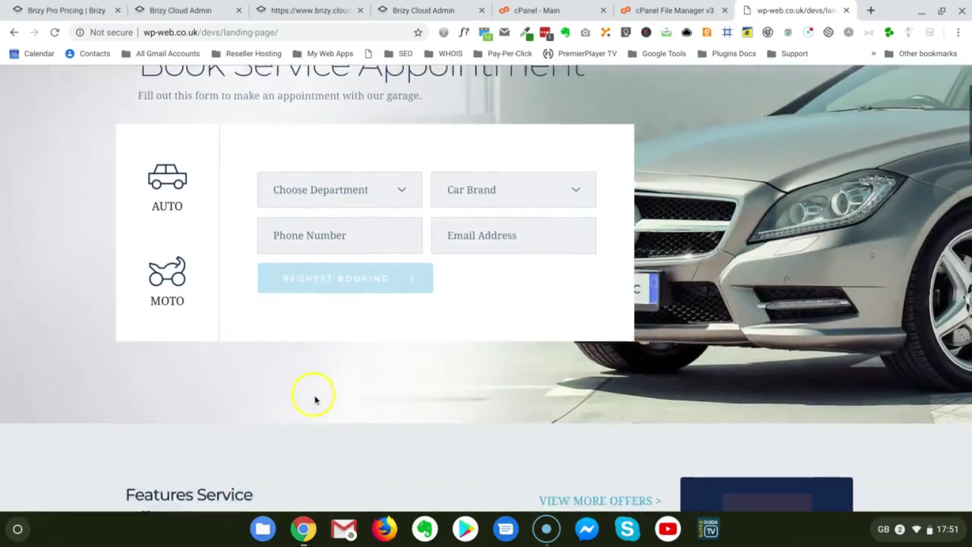
{"action": "scroll", "coordinate": [366, 406], "scroll_direction": "down", "scroll_amount": 3}
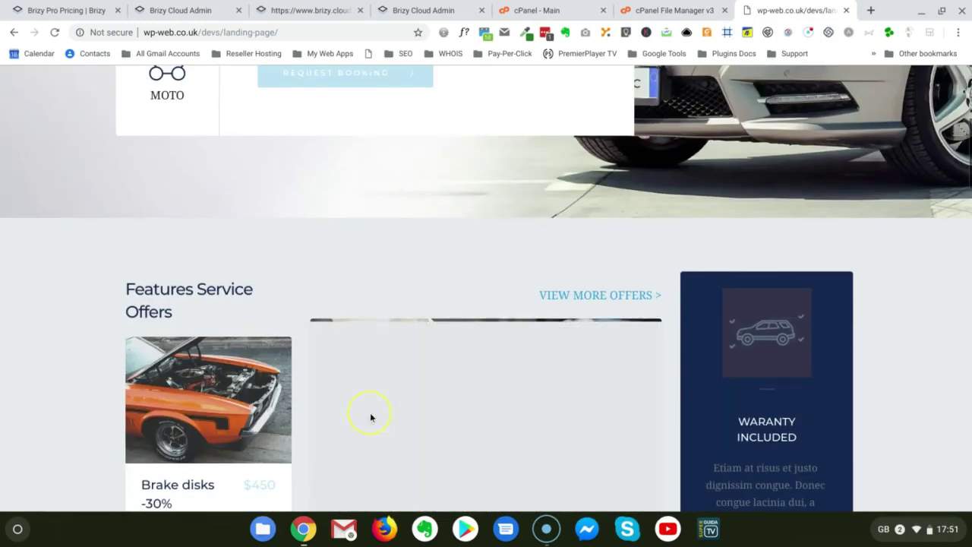
{"action": "scroll", "coordinate": [368, 409], "scroll_direction": "down", "scroll_amount": 5}
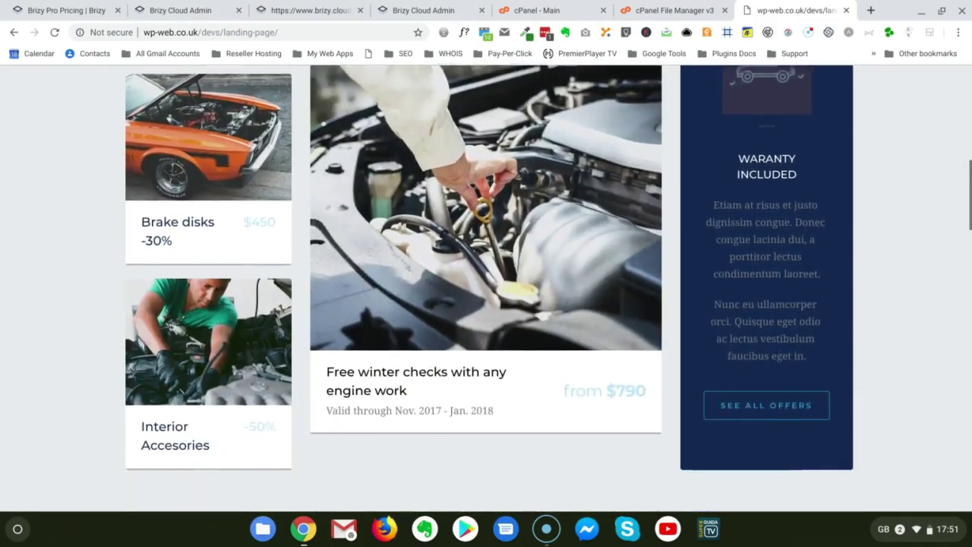
{"action": "scroll", "coordinate": [487, 289], "scroll_direction": "down", "scroll_amount": 4}
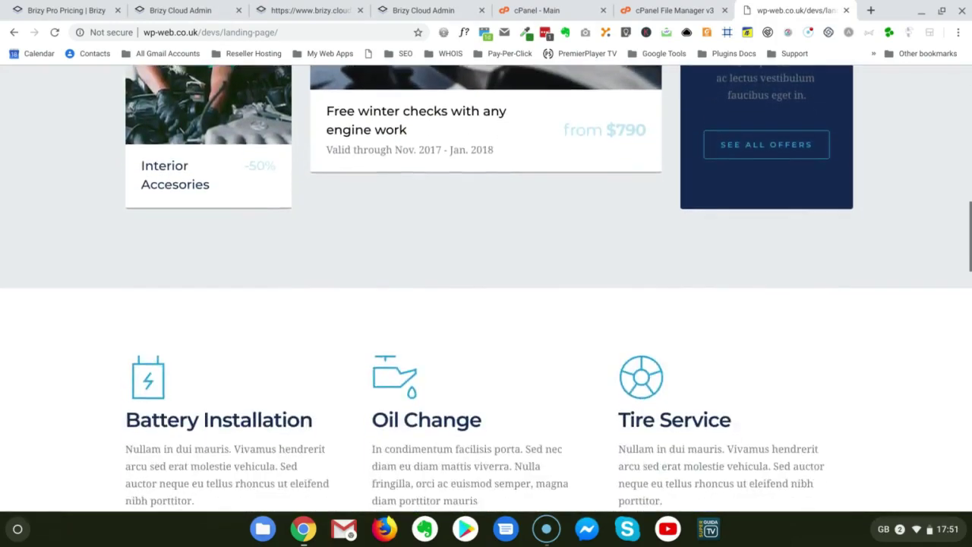
{"action": "scroll", "coordinate": [486, 288], "scroll_direction": "down", "scroll_amount": 6}
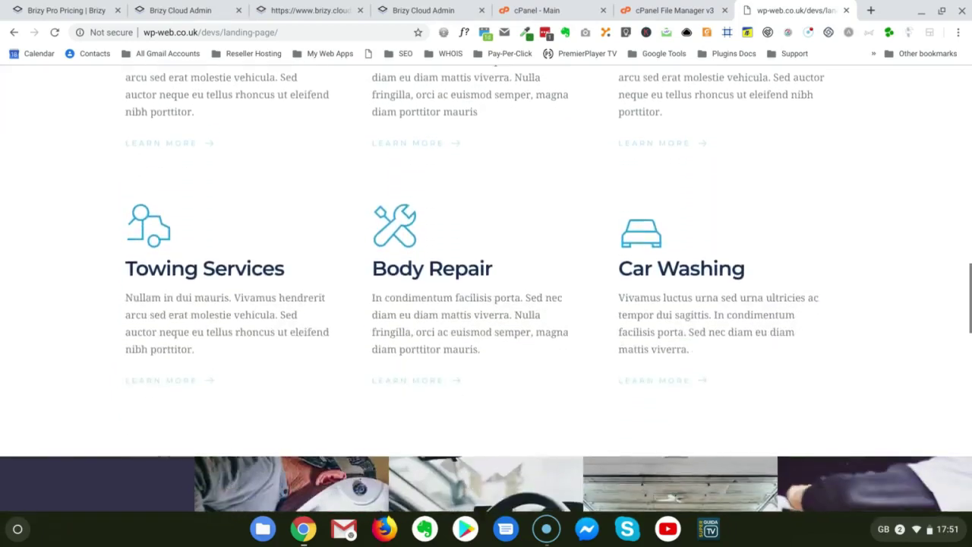
{"action": "scroll", "coordinate": [486, 289], "scroll_direction": "down", "scroll_amount": 8}
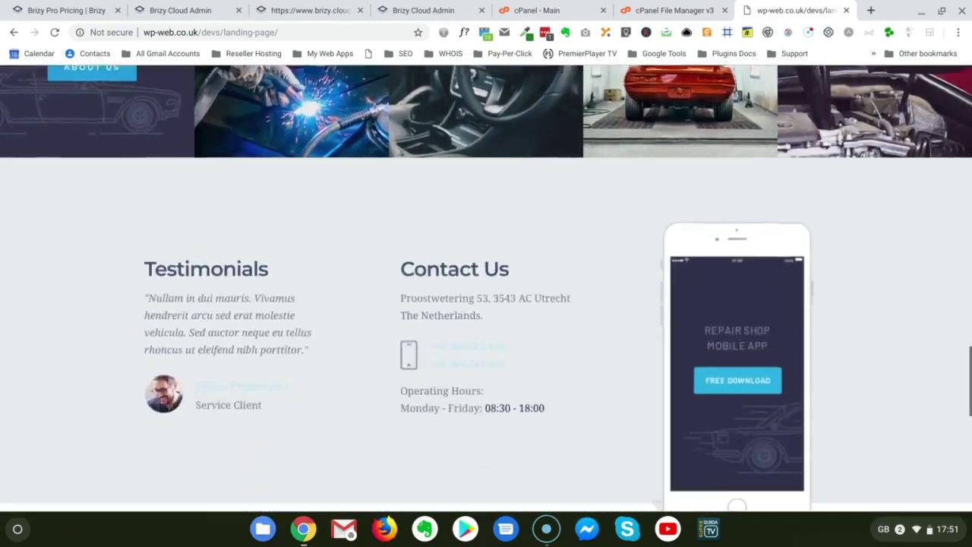
{"action": "scroll", "coordinate": [487, 289], "scroll_direction": "down", "scroll_amount": 9}
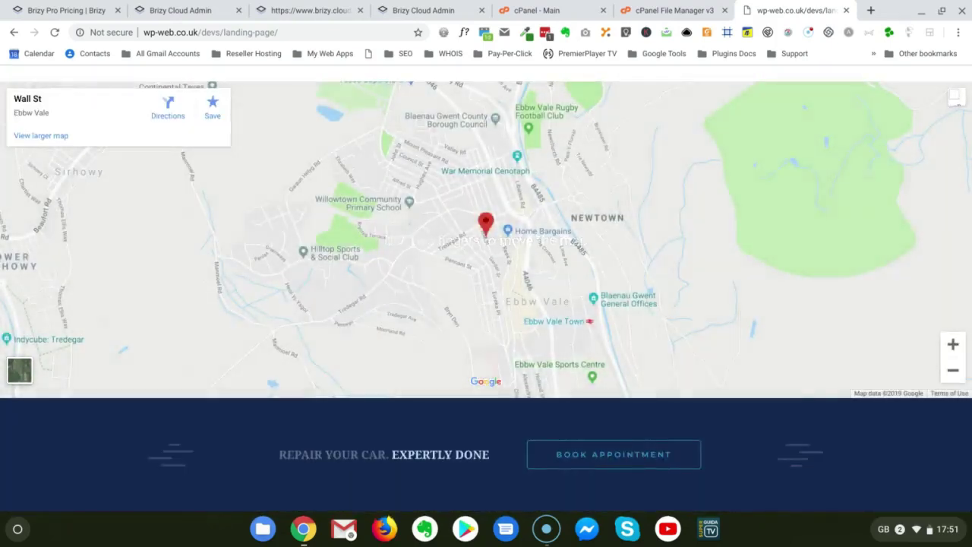
{"action": "scroll", "coordinate": [486, 289], "scroll_direction": "up", "scroll_amount": 20}
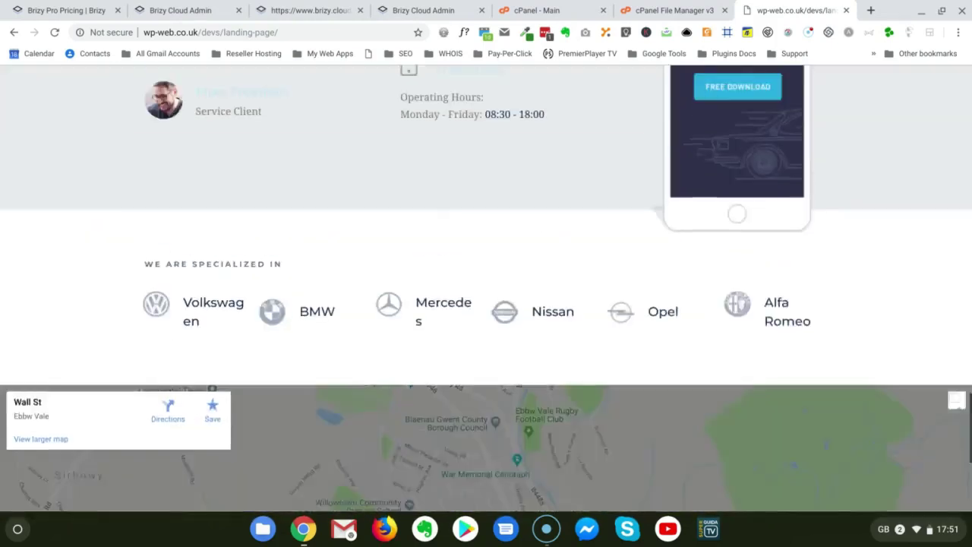
{"action": "scroll", "coordinate": [486, 288], "scroll_direction": "up", "scroll_amount": 12}
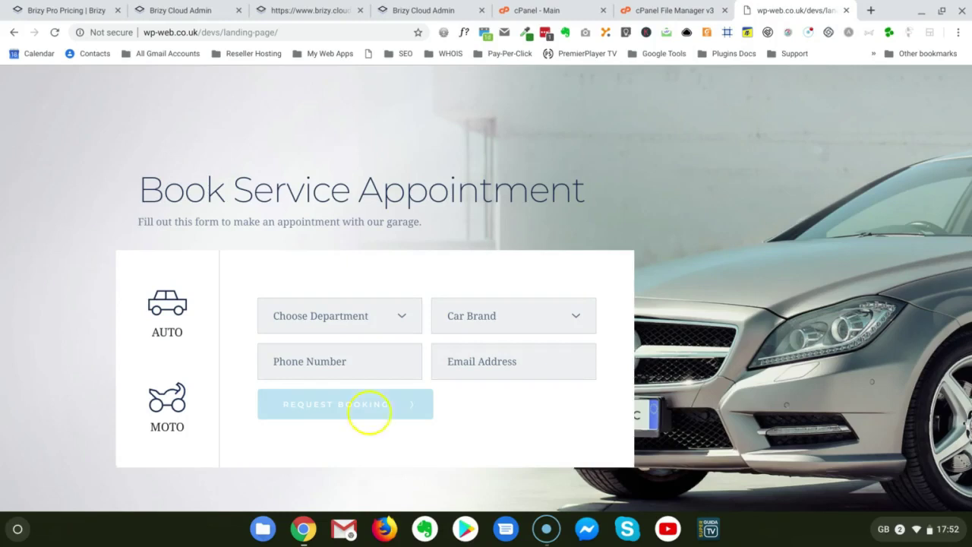
Highlight the published page's Book Service Appointment heading, and open the Landing Page project in the Brizy Cloud editor
{"action": "left_click", "coordinate": [194, 11]}
{"action": "mouse_move", "coordinate": [373, 263]}
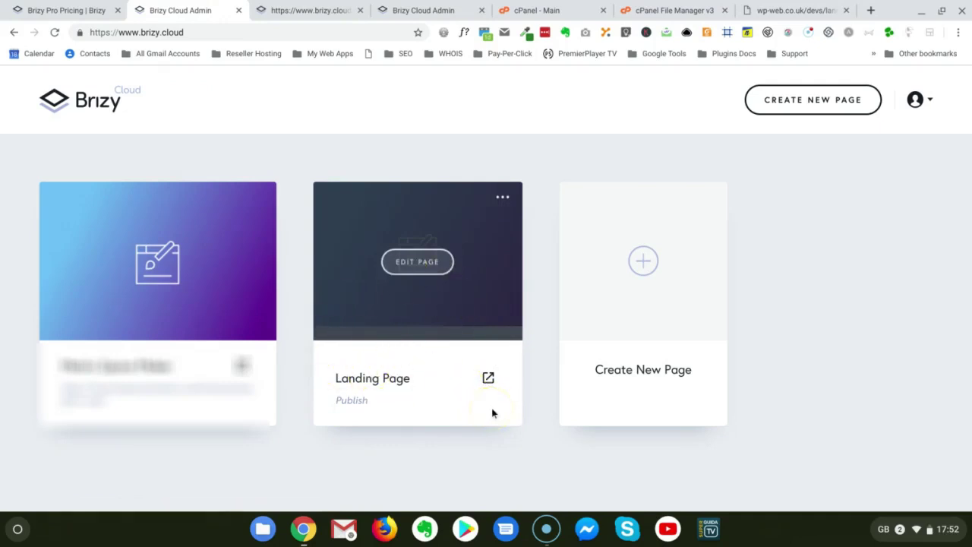
{"action": "left_click", "coordinate": [793, 10]}
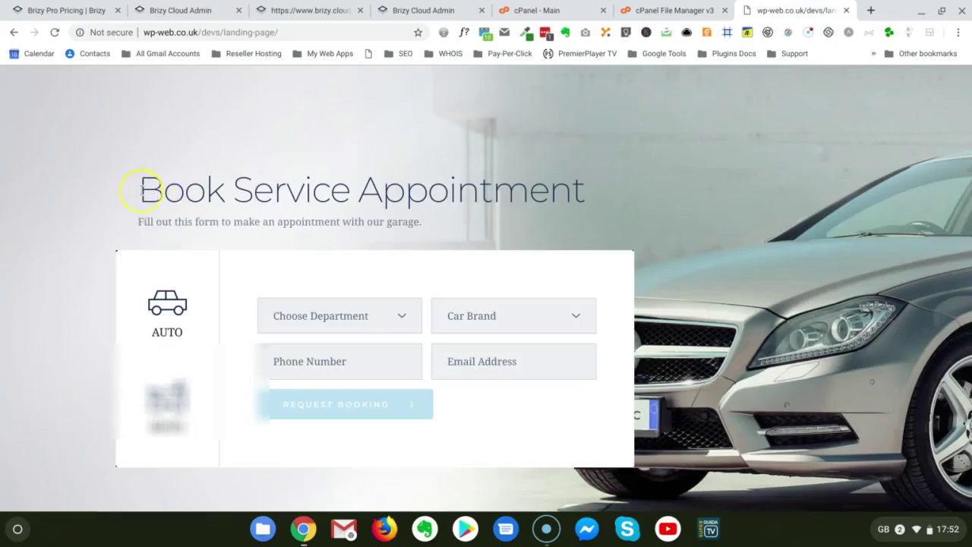
{"action": "left_click_drag", "start_coordinate": [140, 187], "coordinate": [599, 187]}
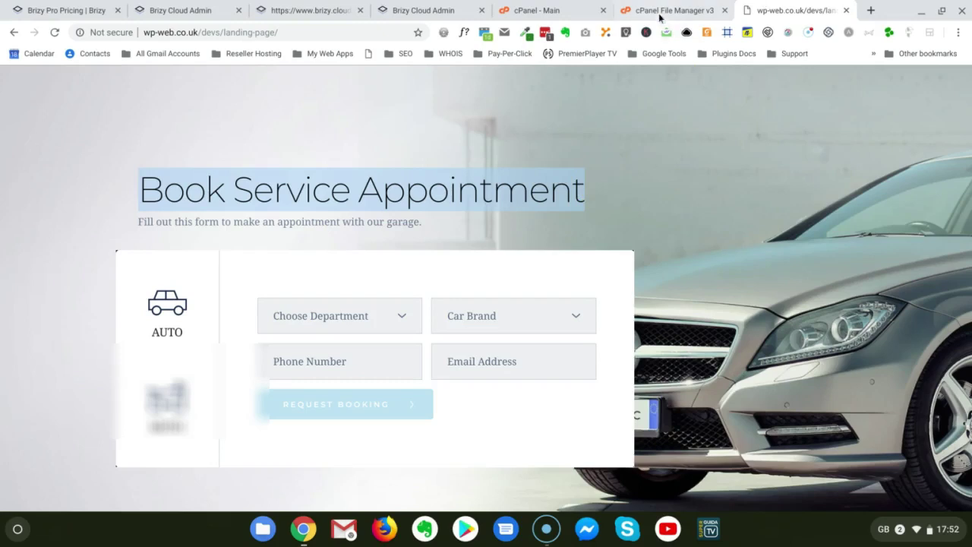
{"action": "left_click", "coordinate": [196, 10]}
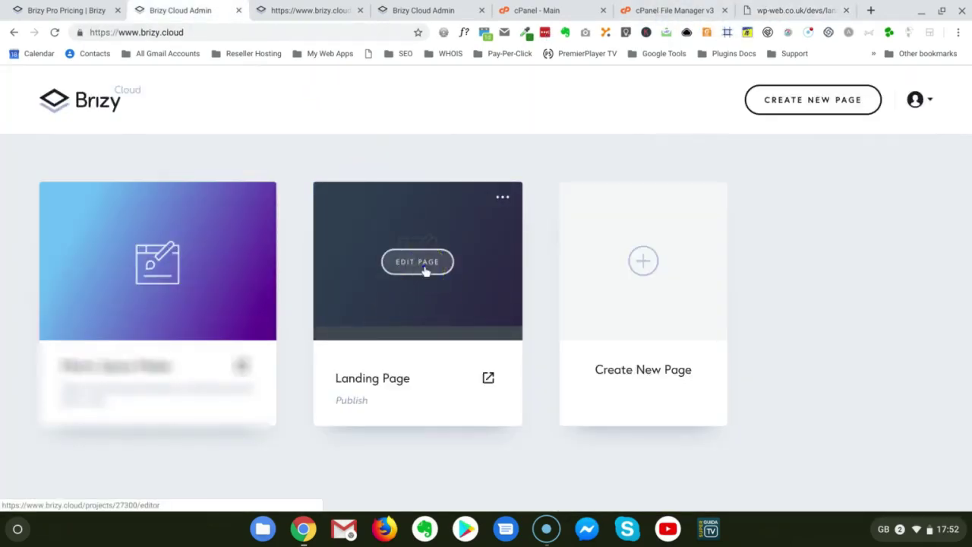
{"action": "left_click", "coordinate": [426, 271]}
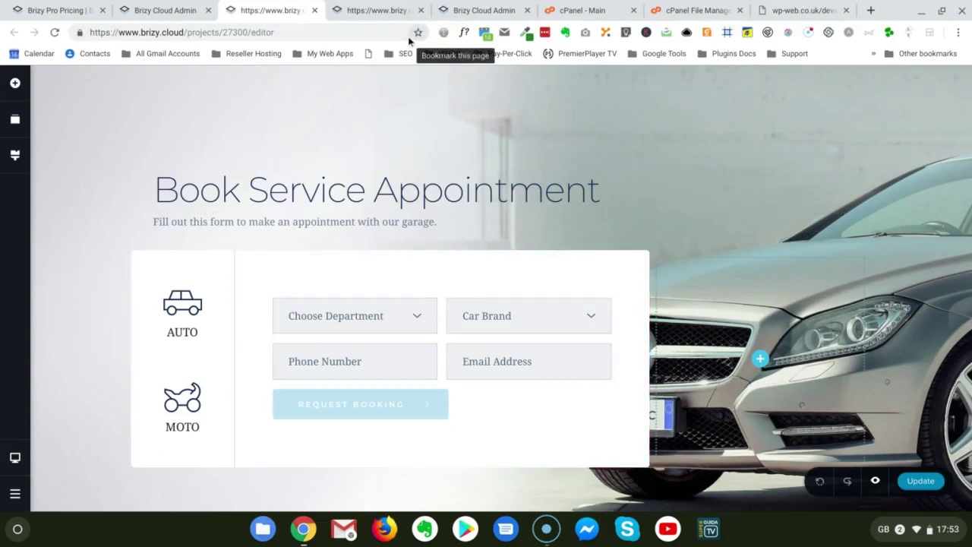
Place the published page's tab beside the Brizy editor tabs, highlight its wp-web.co.uk address and return to the editor
{"action": "left_click_drag", "start_coordinate": [798, 10], "coordinate": [472, 21]}
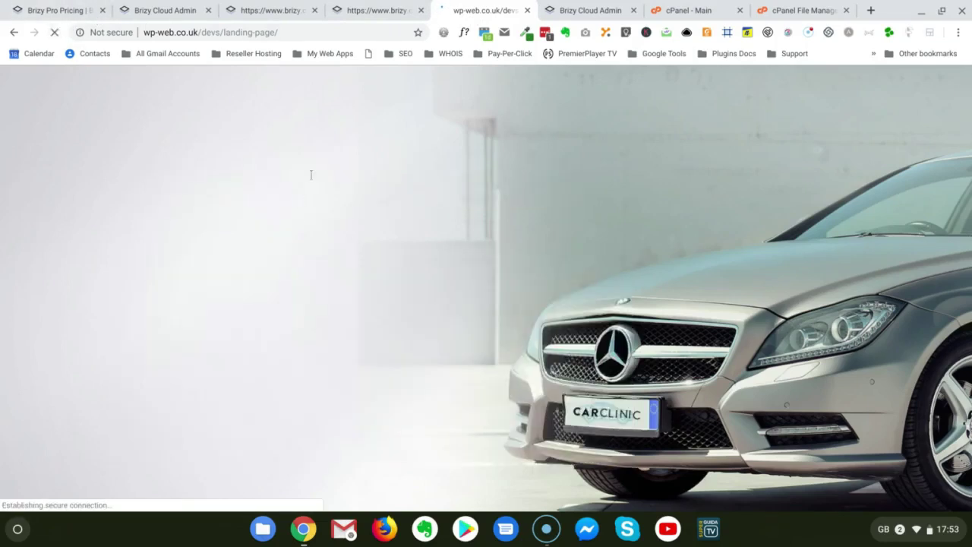
{"action": "left_click_drag", "start_coordinate": [300, 33], "coordinate": [138, 32]}
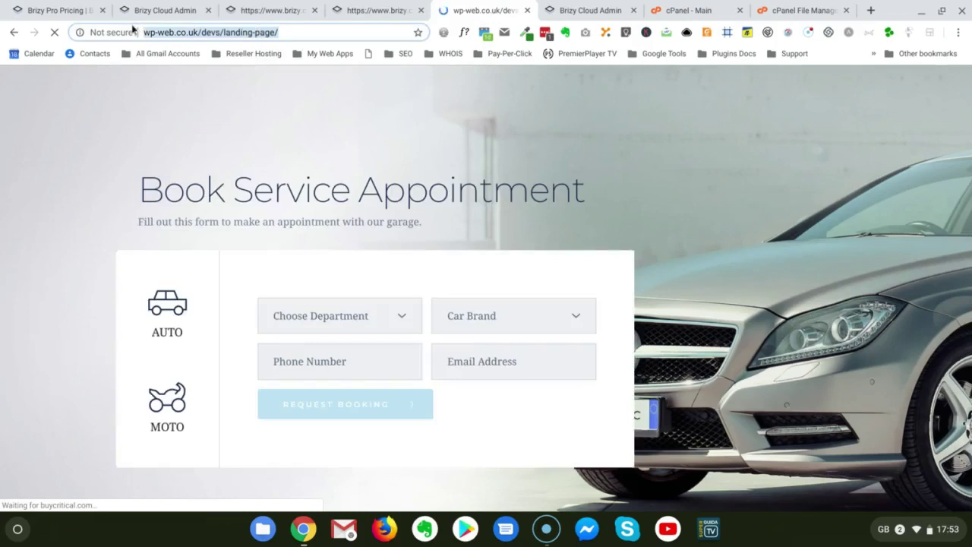
{"action": "left_click", "coordinate": [378, 11]}
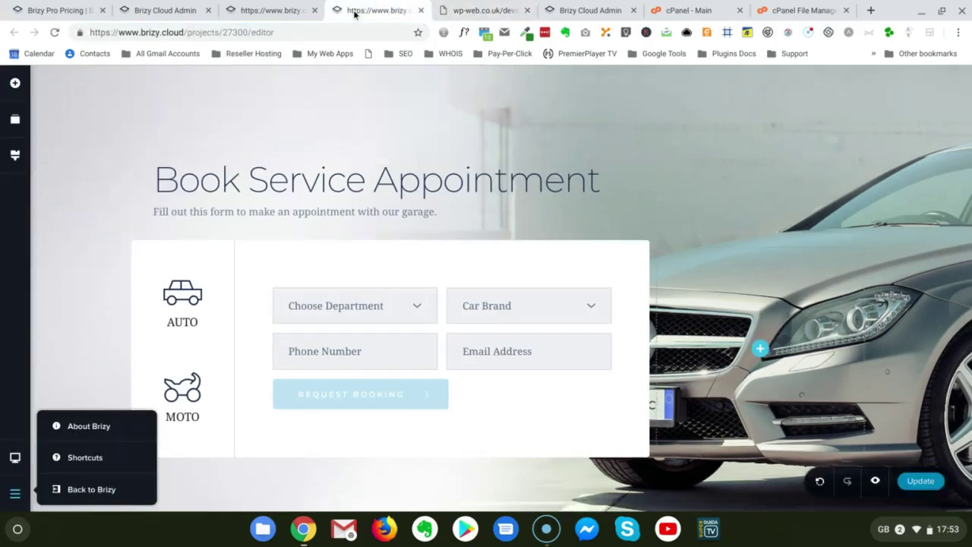
Replace the Book Service Appointment heading's text with "Brizy Cloud Is Awesome!!!"
{"action": "left_click", "coordinate": [307, 189]}
{"action": "triple_click", "coordinate": [307, 188]}
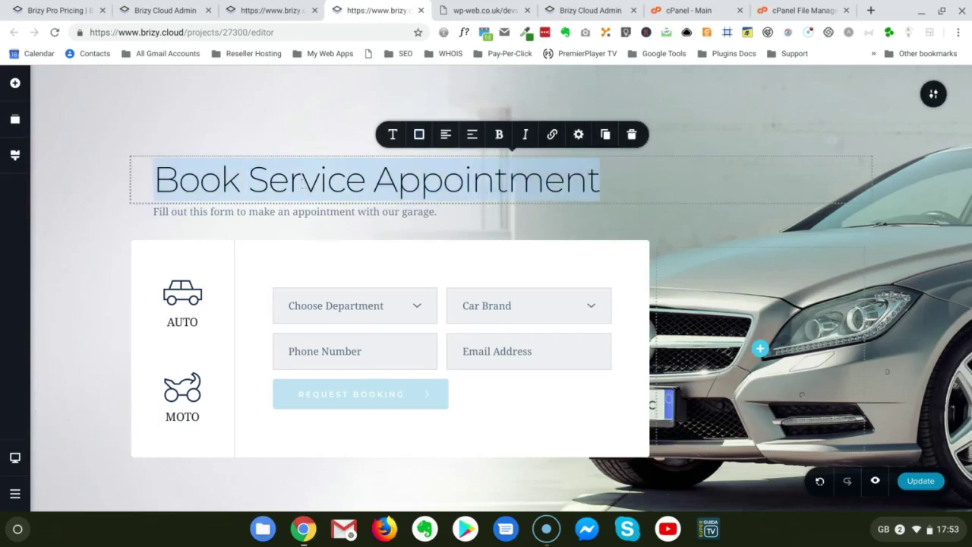
{"action": "type", "text": "B"}
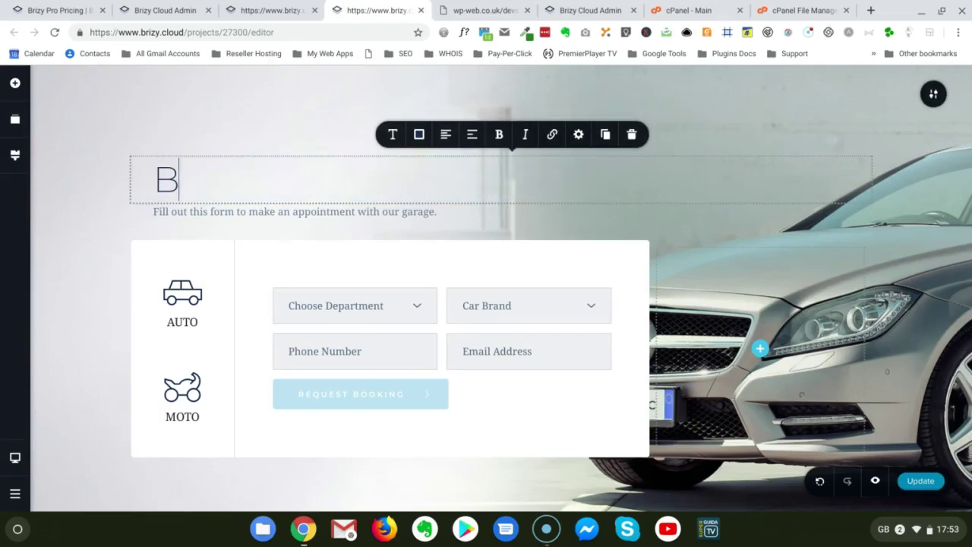
{"action": "type", "text": "rizy"}
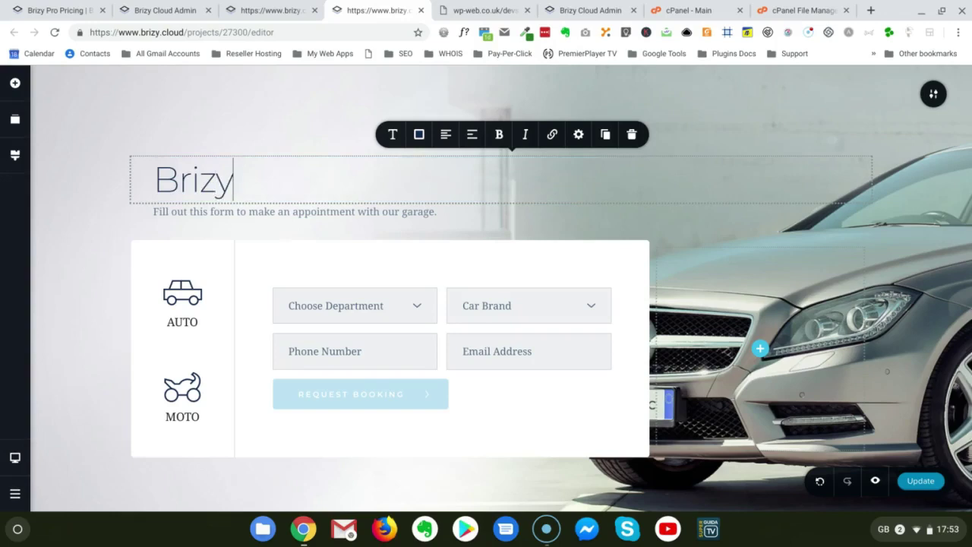
{"action": "type", "text": " Clo"}
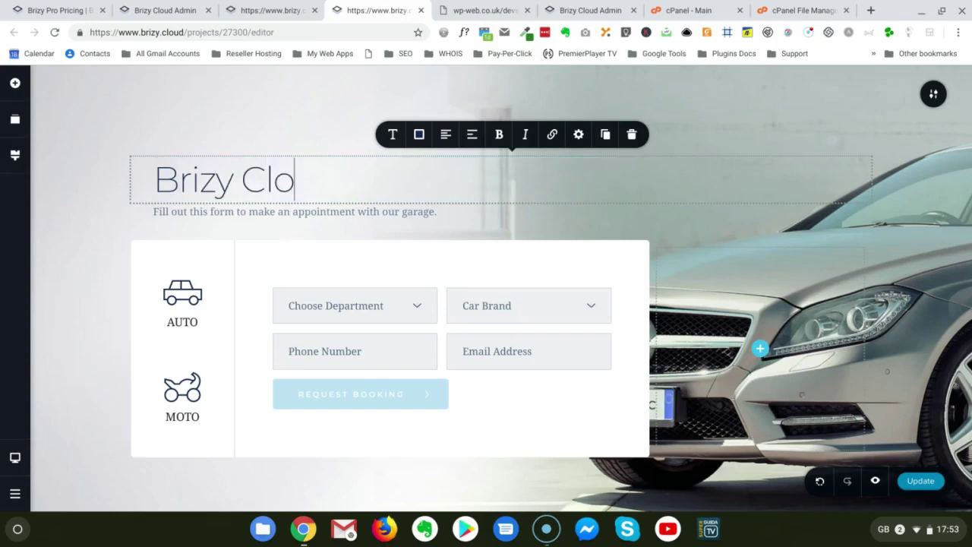
{"action": "type", "text": "ud Is A"}
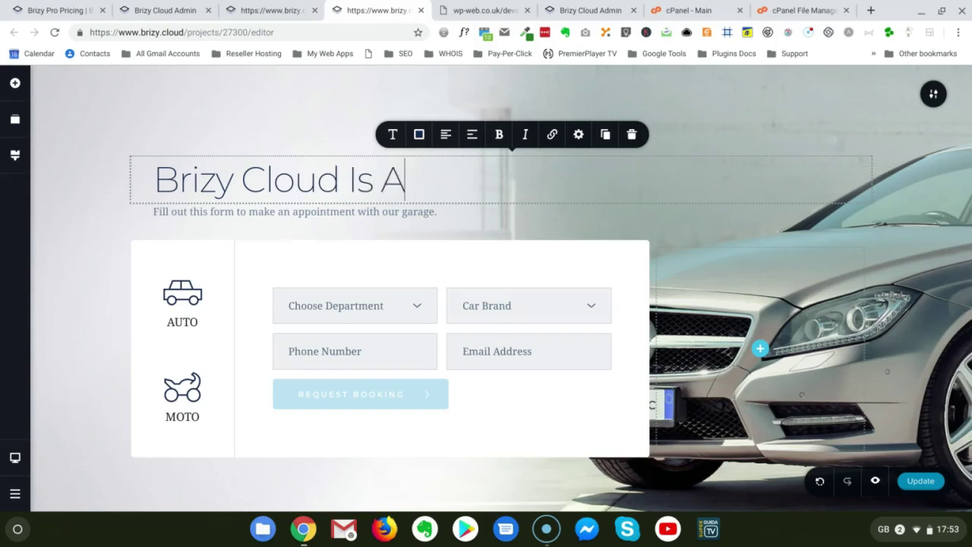
{"action": "type", "text": "weso"}
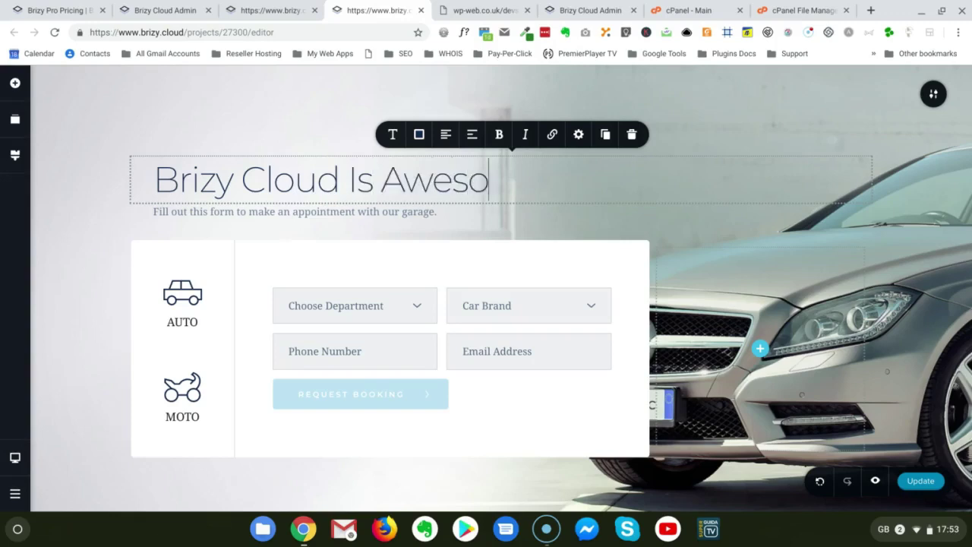
{"action": "type", "text": "me!!!"}
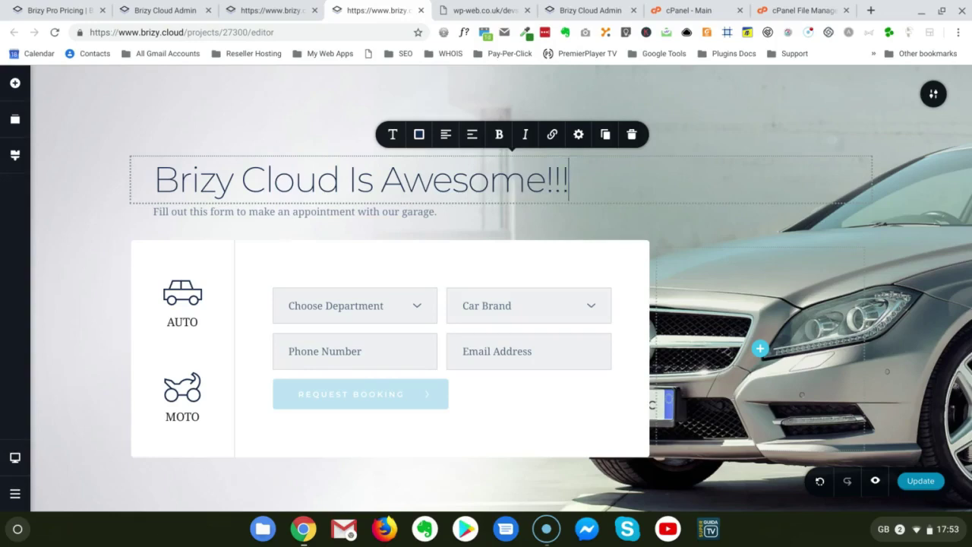
{"action": "key", "text": "Return"}
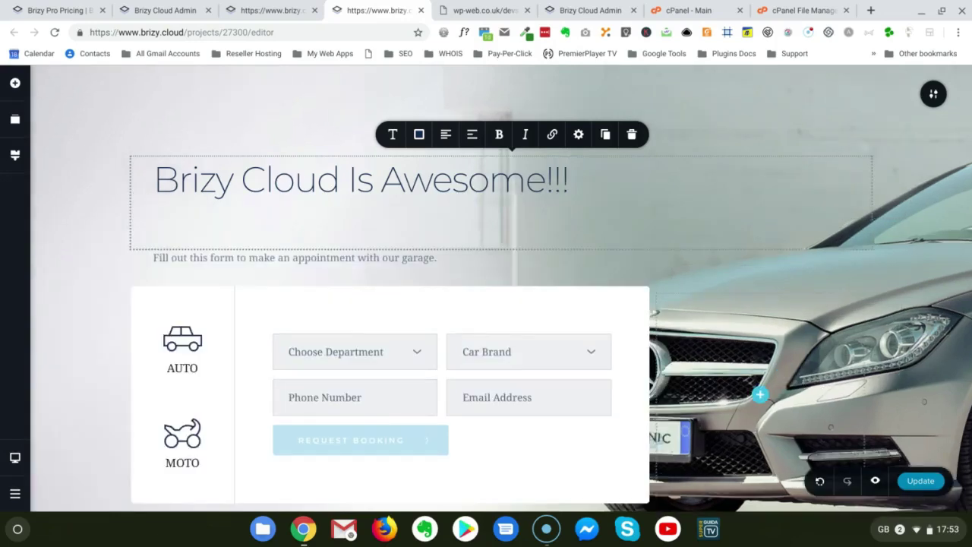
{"action": "key", "text": "BackSpace"}
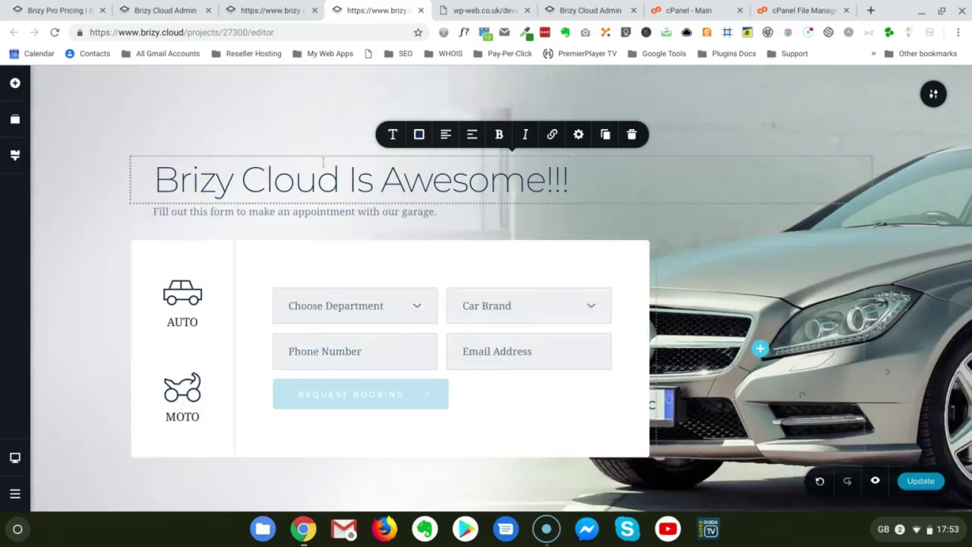
{"action": "left_click", "coordinate": [730, 316]}
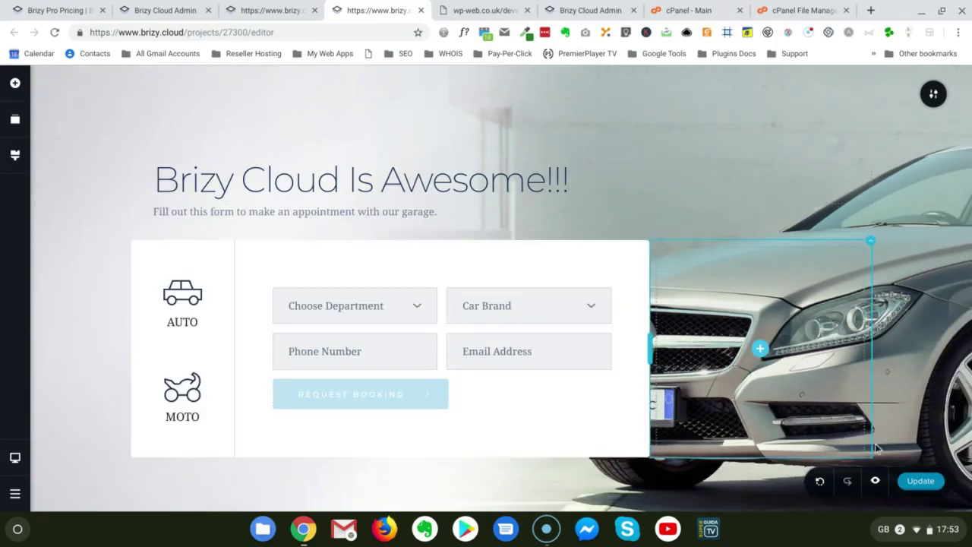
Update the edited landing page, open the Brizy Cloud project dashboard and close the page's editor tab
{"action": "left_click", "coordinate": [917, 484]}
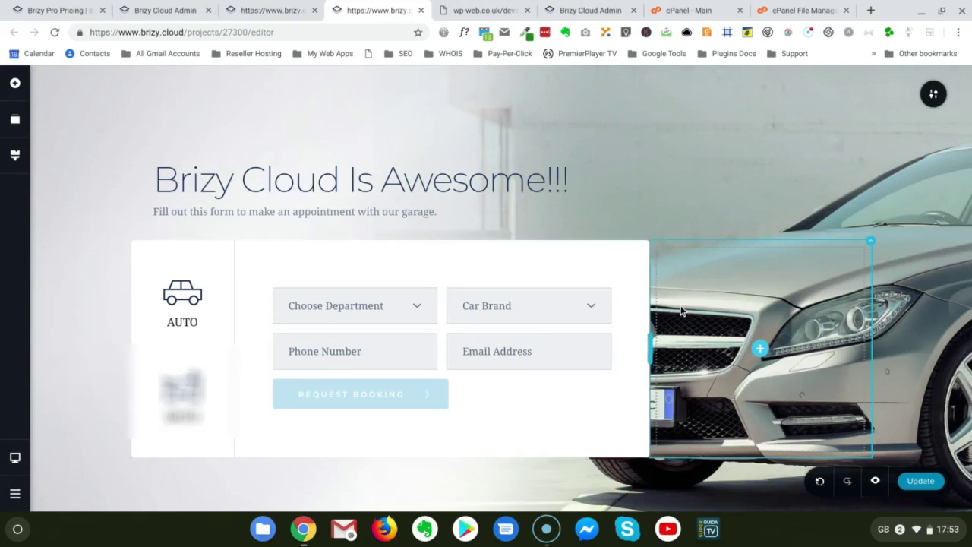
{"action": "left_click", "coordinate": [15, 494]}
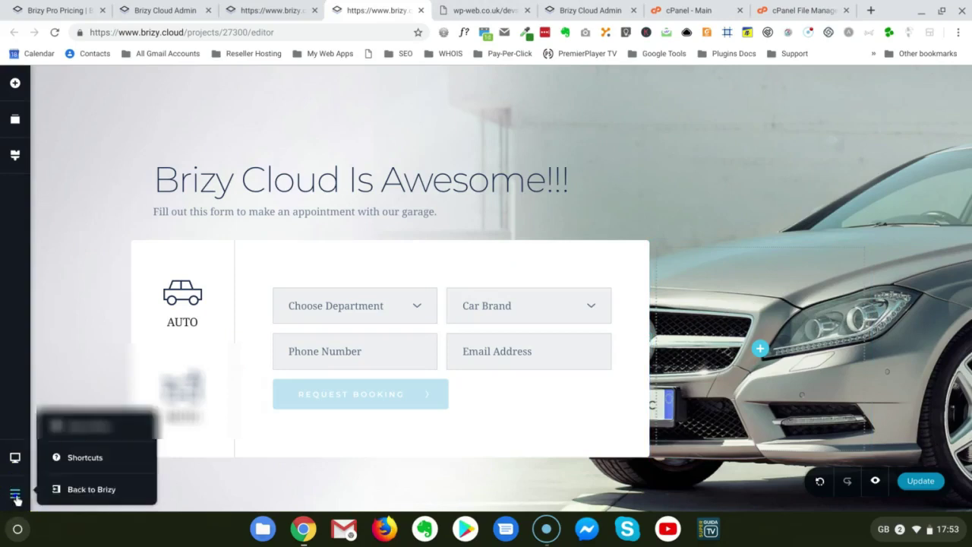
{"action": "left_click", "coordinate": [72, 490]}
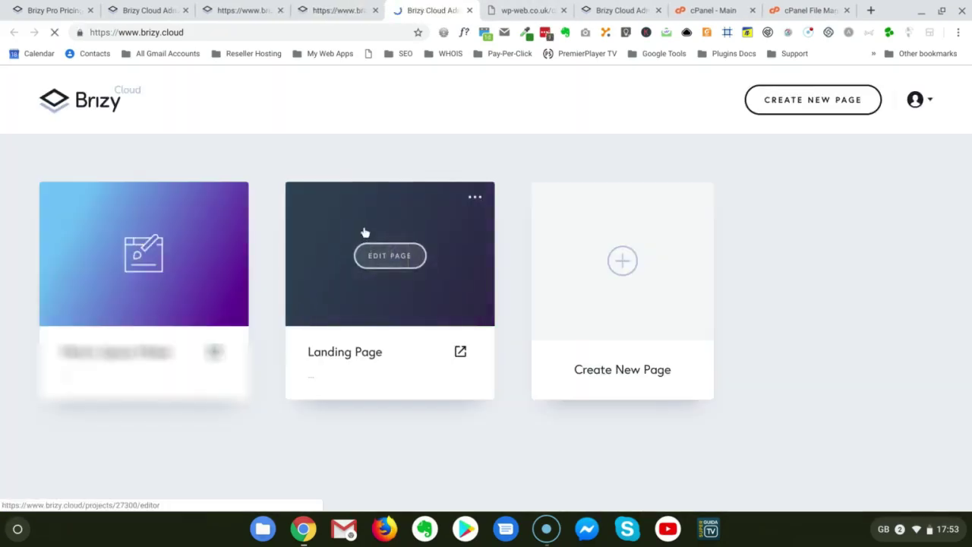
{"action": "left_click", "coordinate": [329, 12]}
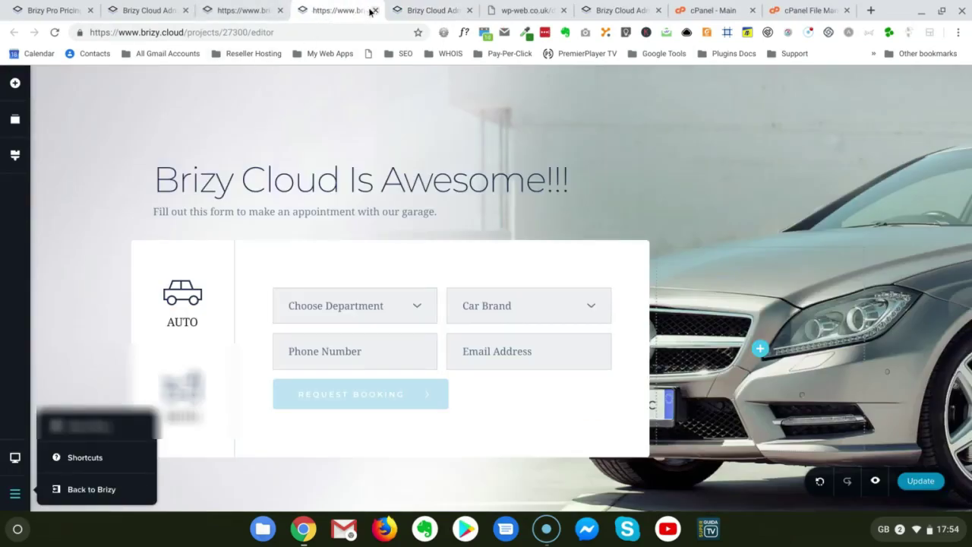
{"action": "left_click", "coordinate": [374, 12]}
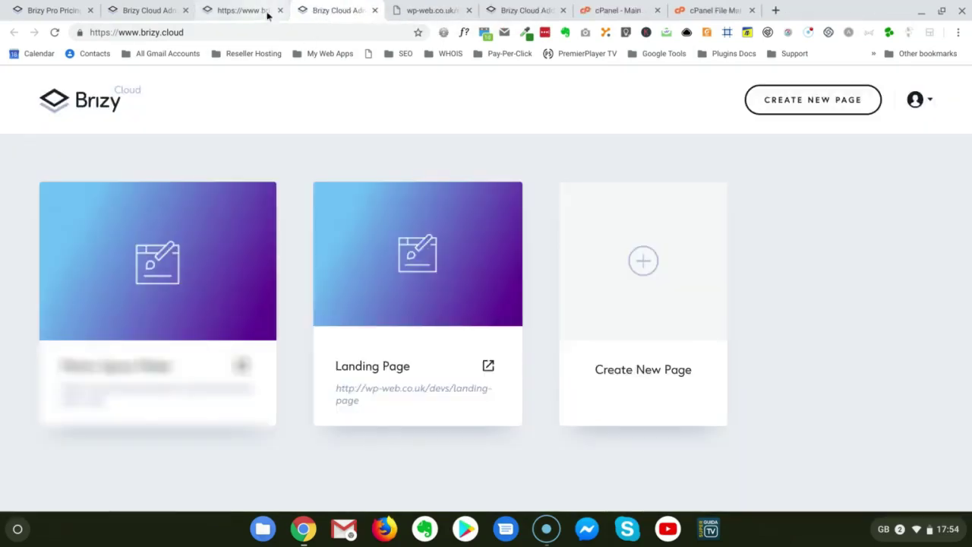
Reload the published page at wp-web.co.uk/devs/landing-page and highlight its main heading to check the change
{"action": "left_click", "coordinate": [441, 11]}
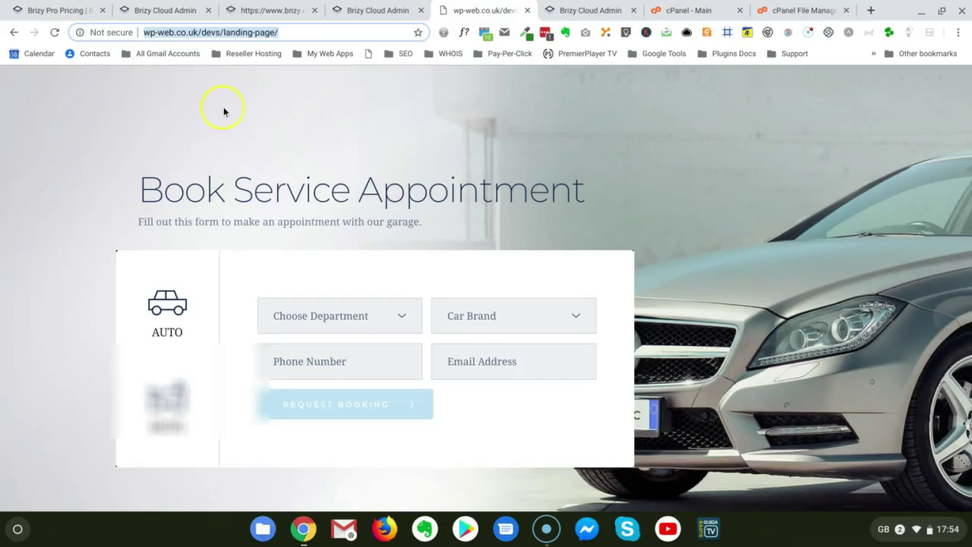
{"action": "left_click", "coordinate": [54, 33]}
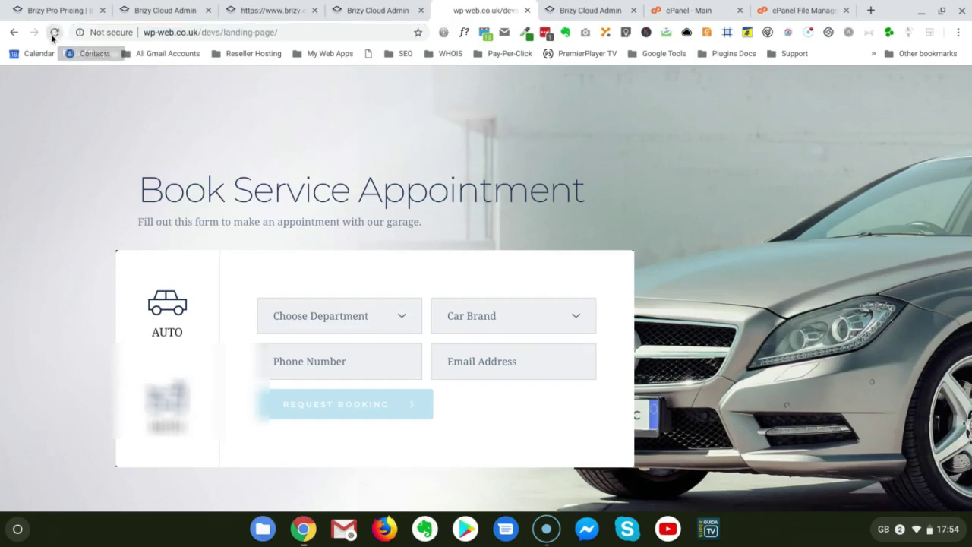
{"action": "left_click", "coordinate": [98, 246]}
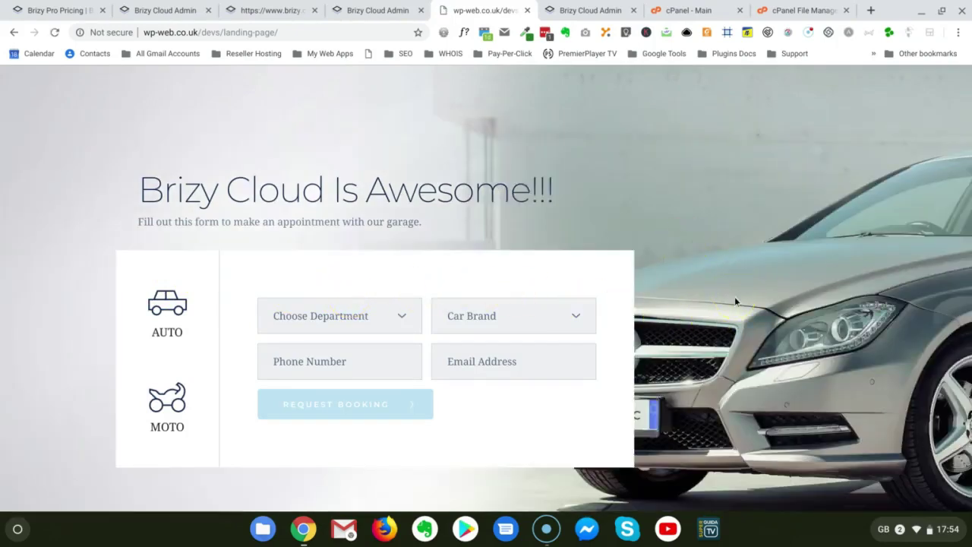
{"action": "left_click_drag", "start_coordinate": [587, 185], "coordinate": [123, 191]}
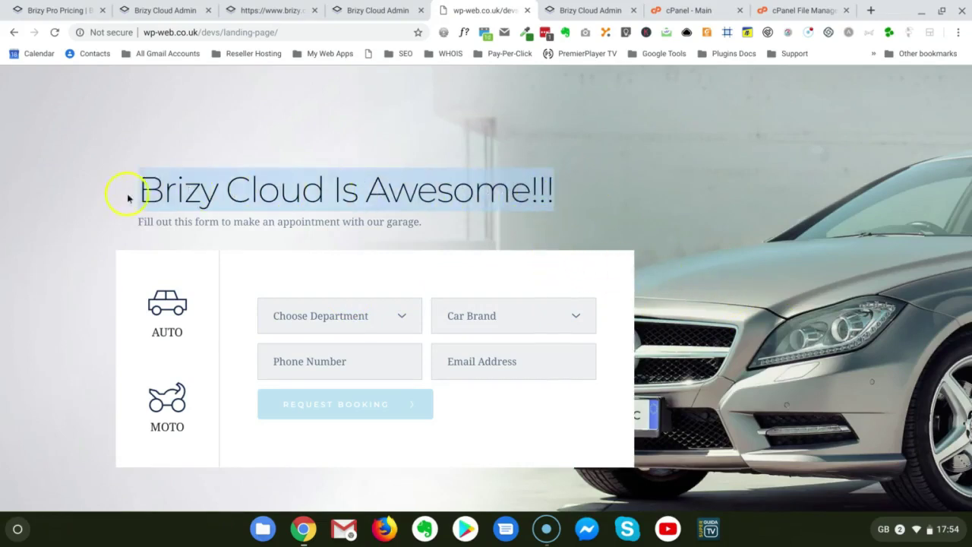
{"action": "left_click", "coordinate": [763, 293]}
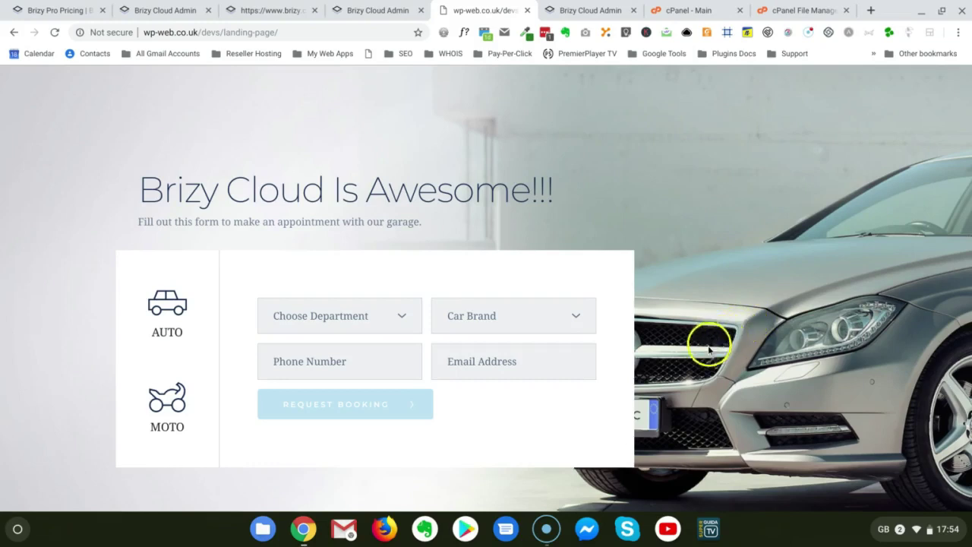
Examine the updated published page from the booking form through the service offers to the garage images and contact section
{"action": "scroll", "coordinate": [679, 360], "scroll_direction": "down", "scroll_amount": 6}
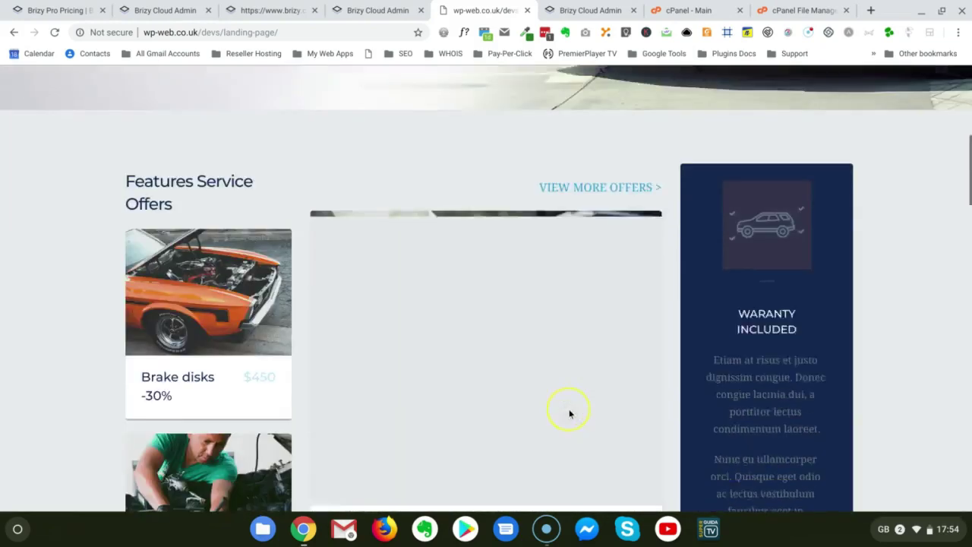
{"action": "scroll", "coordinate": [600, 403], "scroll_direction": "down", "scroll_amount": 4}
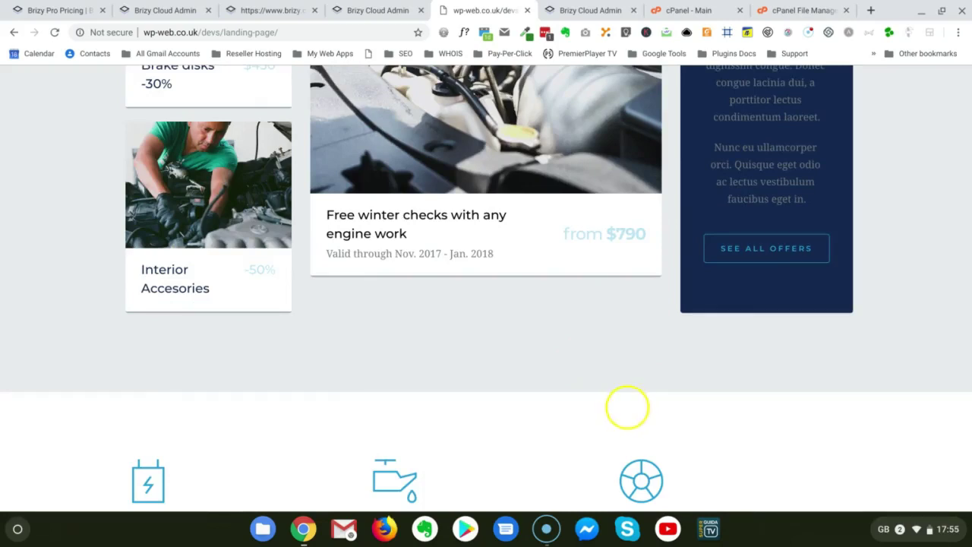
{"action": "scroll", "coordinate": [532, 391], "scroll_direction": "down", "scroll_amount": 9}
{"action": "scroll", "coordinate": [465, 359], "scroll_direction": "down", "scroll_amount": 2}
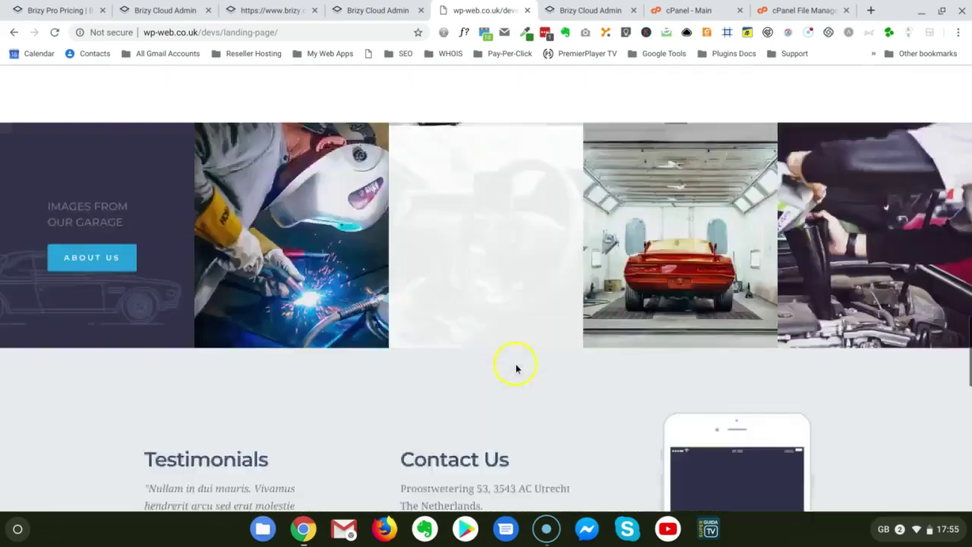
{"action": "scroll", "coordinate": [514, 365], "scroll_direction": "up", "scroll_amount": 18}
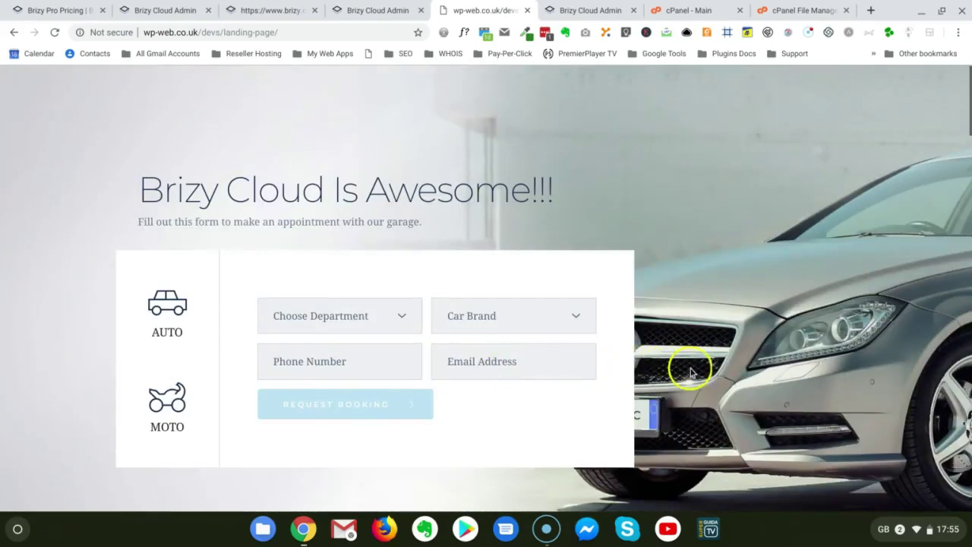
{"action": "scroll", "coordinate": [690, 373], "scroll_direction": "down", "scroll_amount": 8}
{"action": "scroll", "coordinate": [691, 373], "scroll_direction": "down", "scroll_amount": 2}
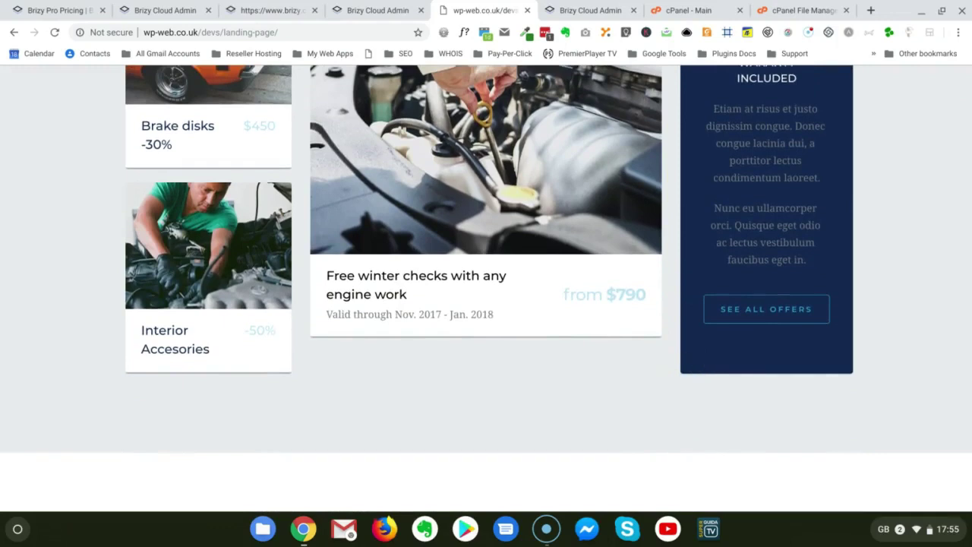
{"action": "scroll", "coordinate": [494, 414], "scroll_direction": "up", "scroll_amount": 10}
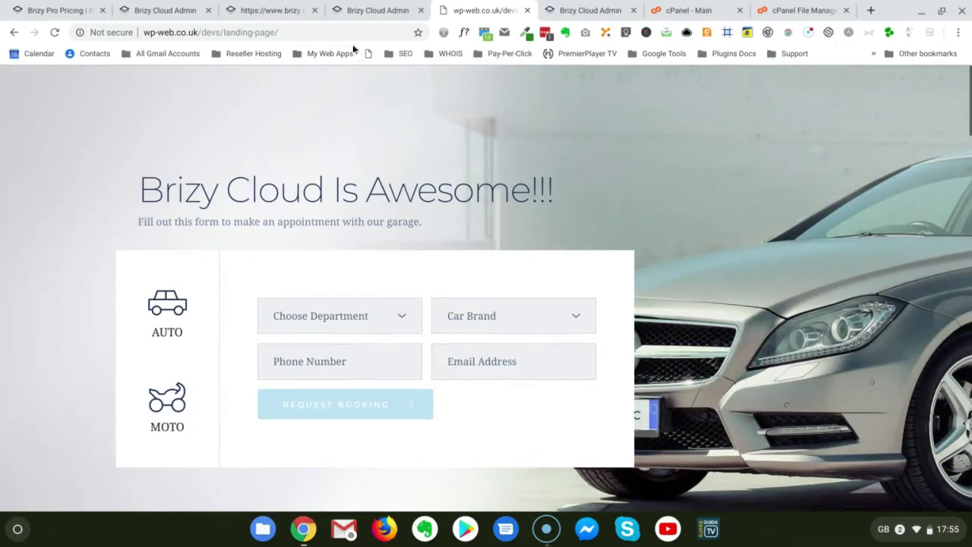
{"action": "left_click", "coordinate": [479, 219]}
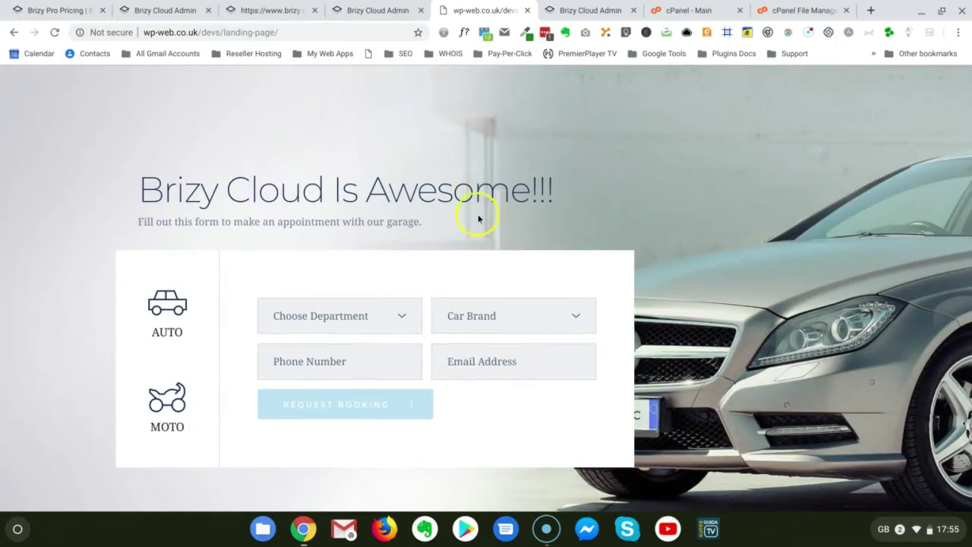